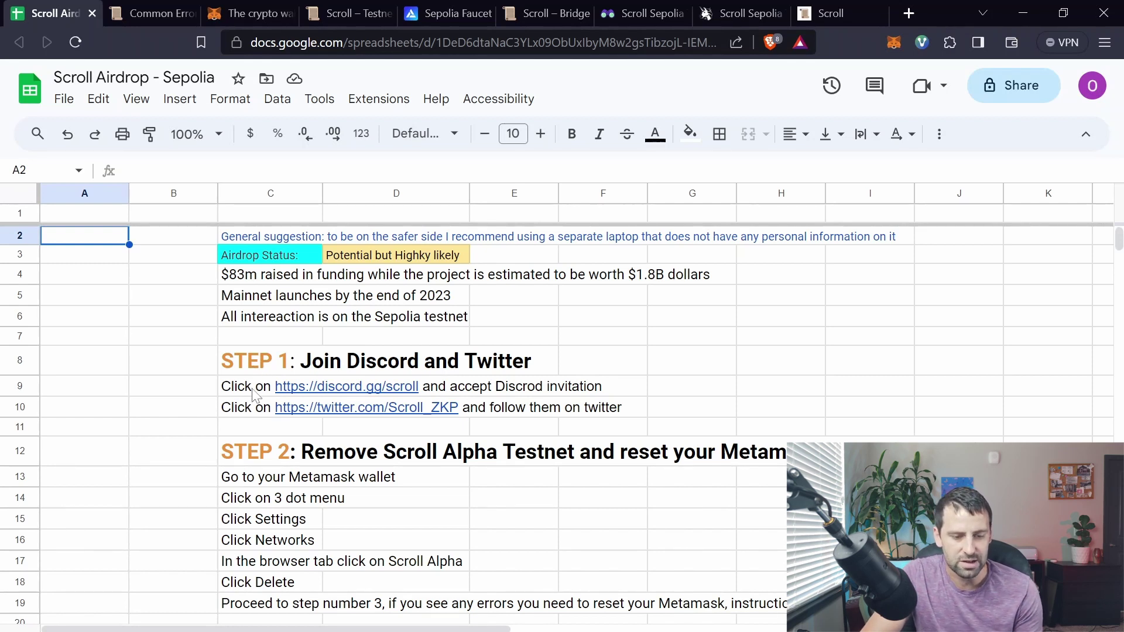
# Step: Select the STEP 2 heading in the airdrop guide sheet
pyautogui.moveTo(252, 393)
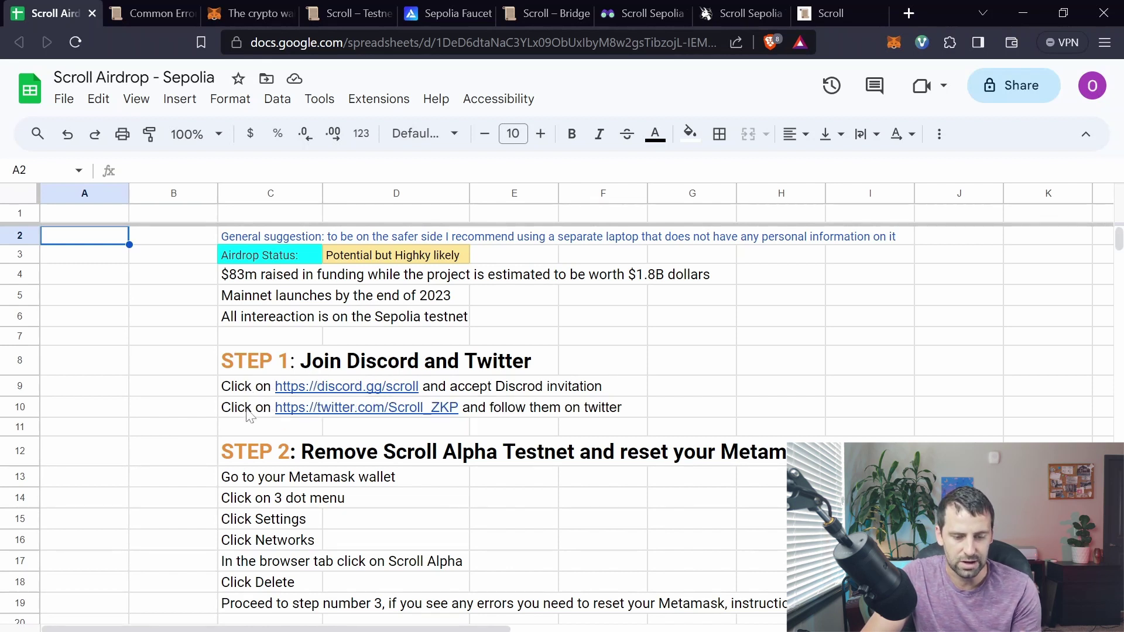
pyautogui.moveTo(248, 415)
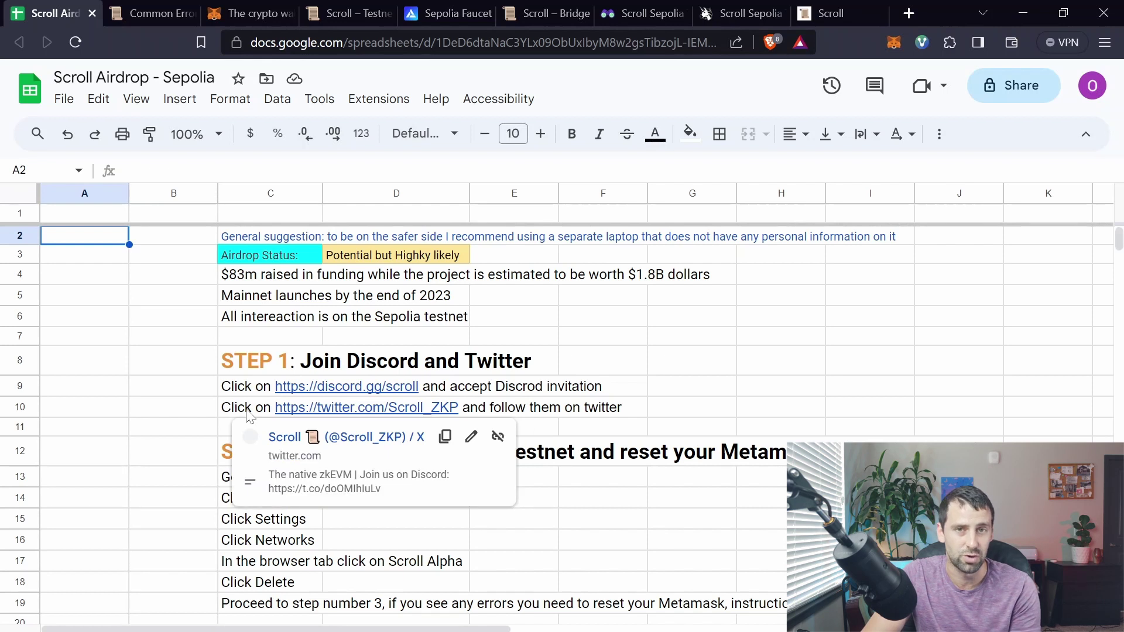
pyautogui.click(226, 452)
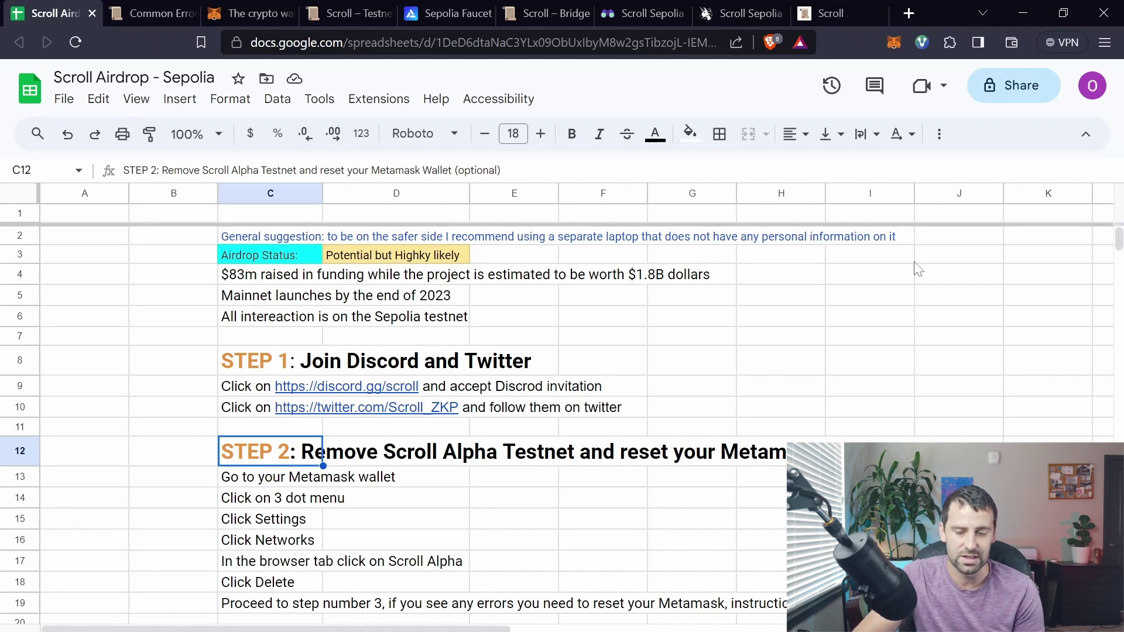
# Step: In MetaMask Settings > Networks, view the Scroll Sepolia Testnet network details
pyautogui.click(895, 41)
pyautogui.click(882, 86)
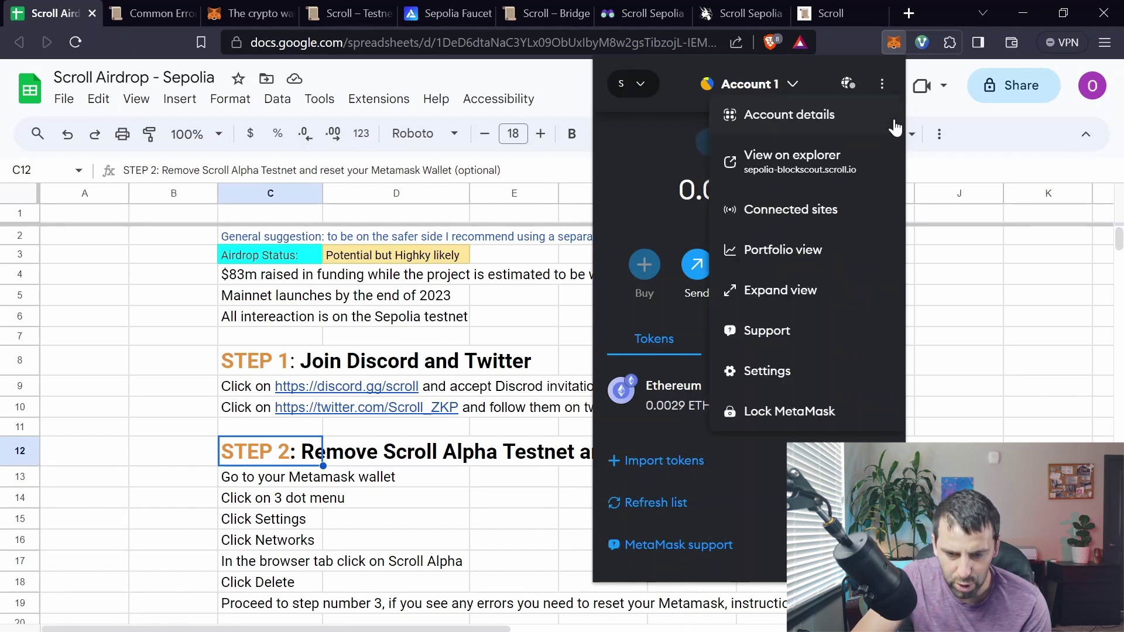
pyautogui.click(781, 371)
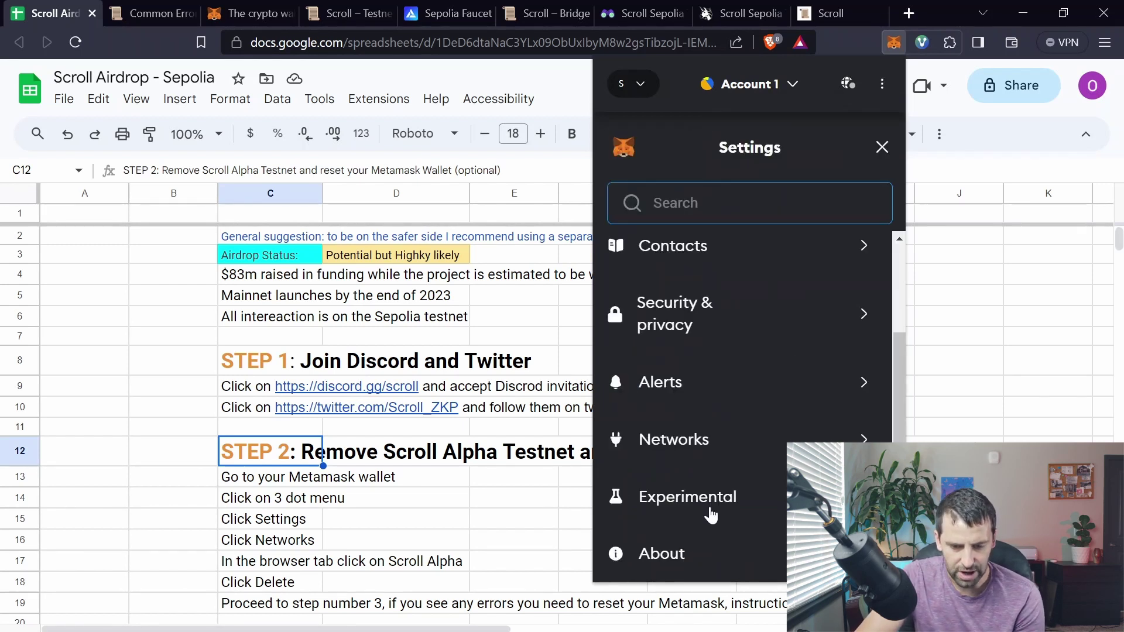
pyautogui.click(704, 450)
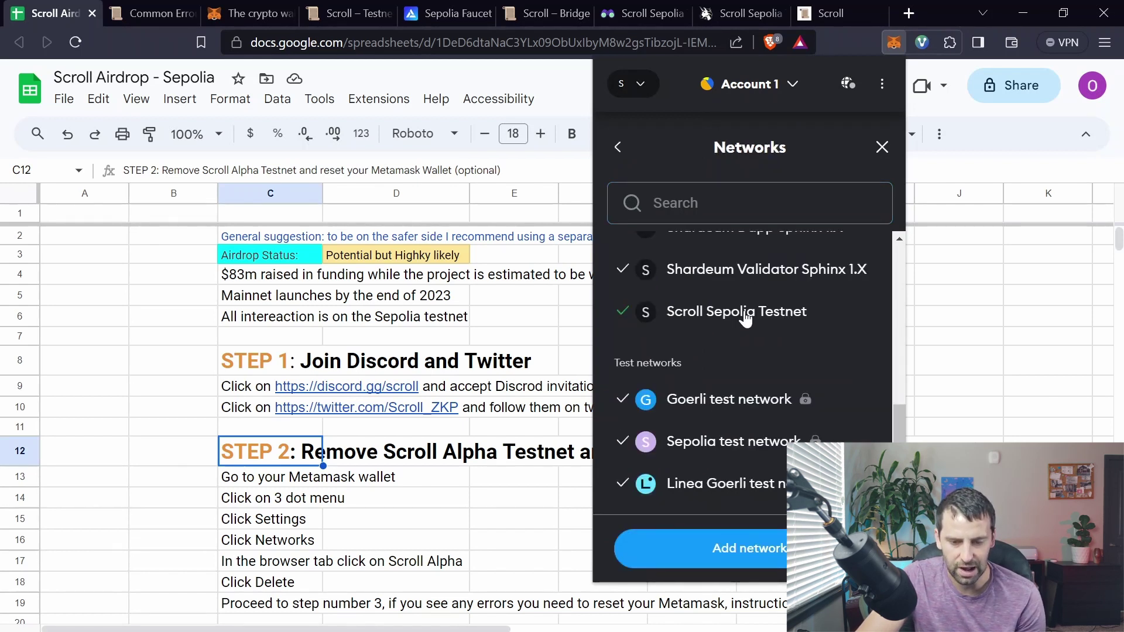
pyautogui.click(755, 313)
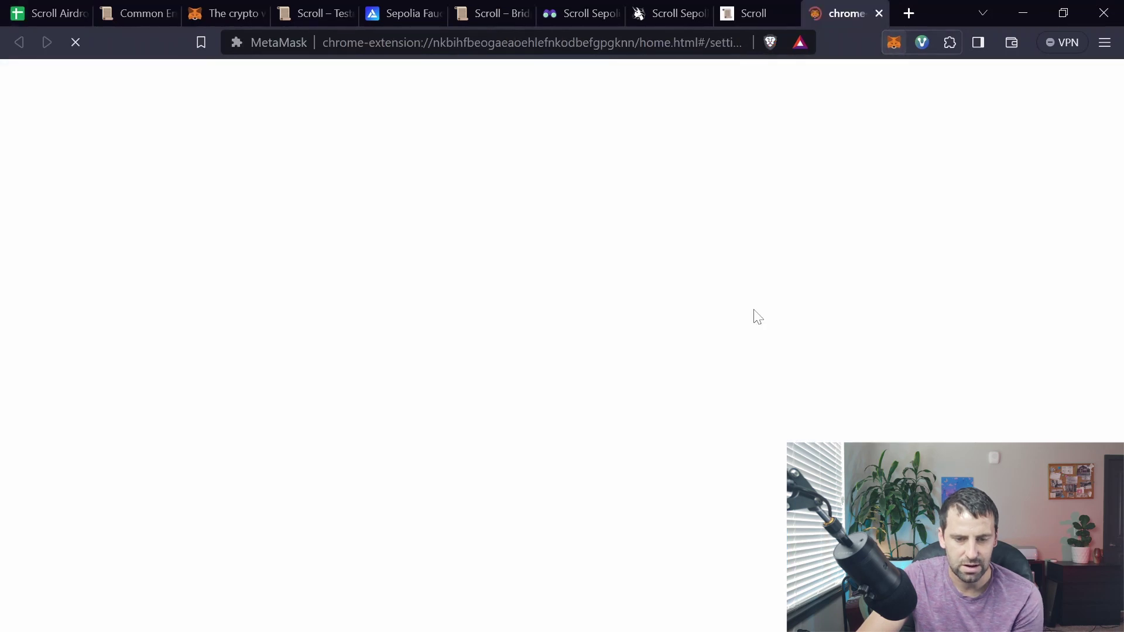
pyautogui.scroll(-3, 618, 290)
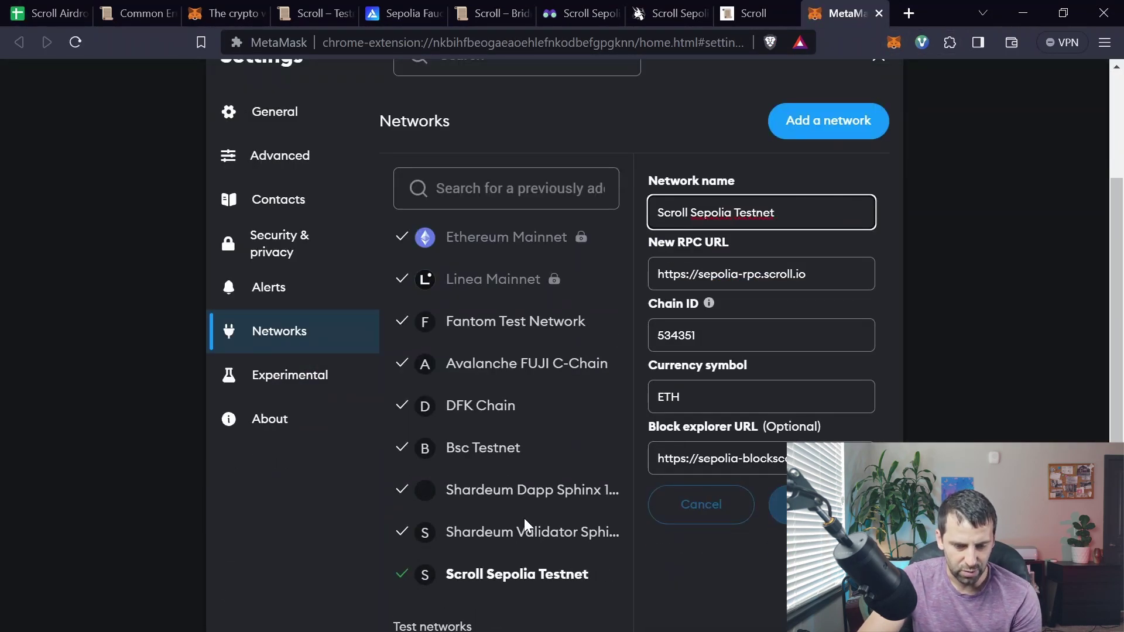
# Step: View the Shardeum Validator network details, then return to the guide sheet
pyautogui.click(498, 532)
pyautogui.scroll(-3, 613, 503)
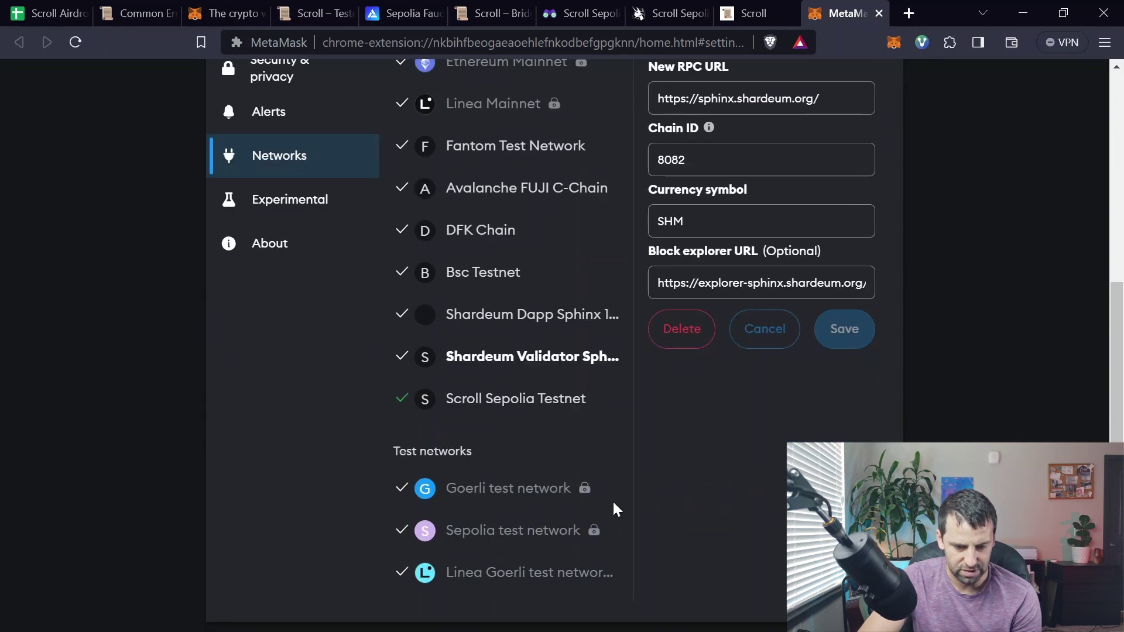
pyautogui.scroll(2, 584, 486)
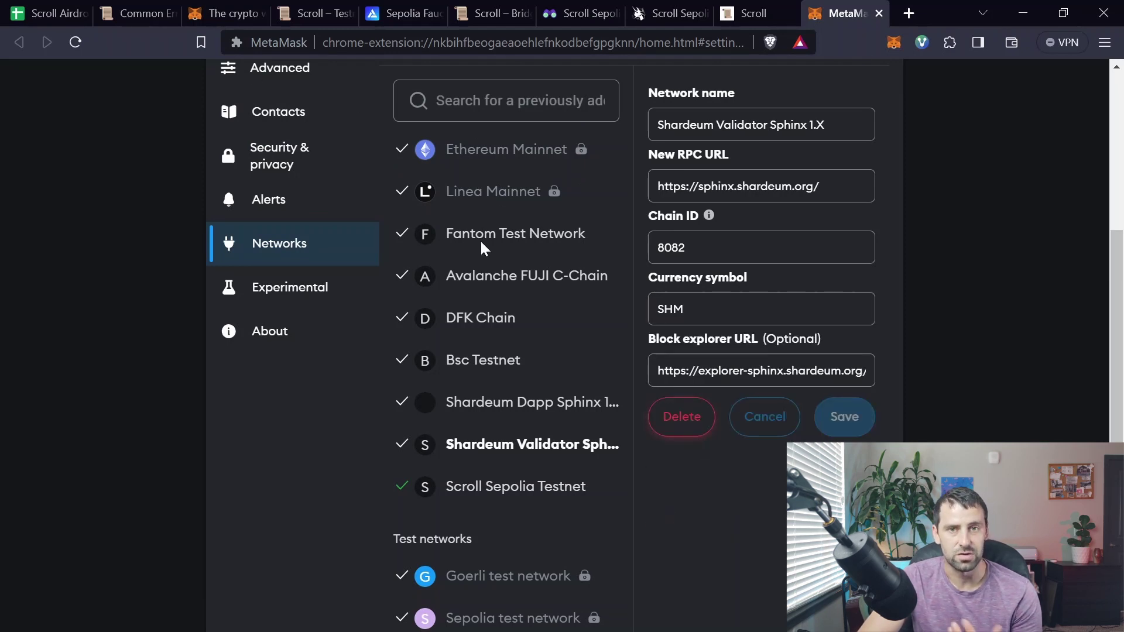
pyautogui.hotkey('ctrl', '1')
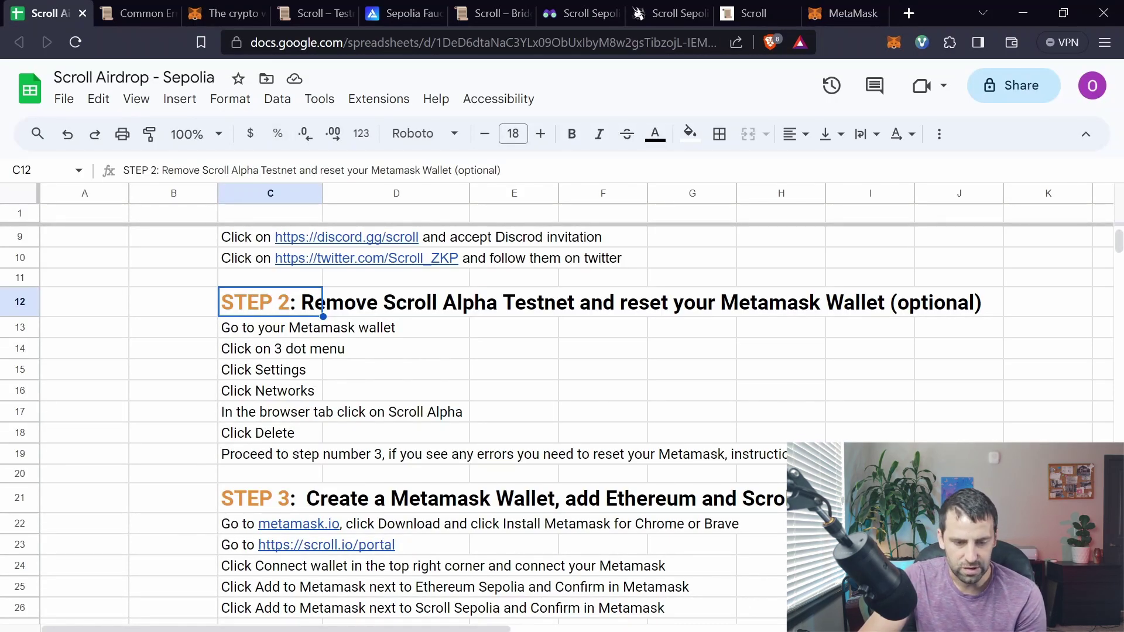
pyautogui.click(155, 13)
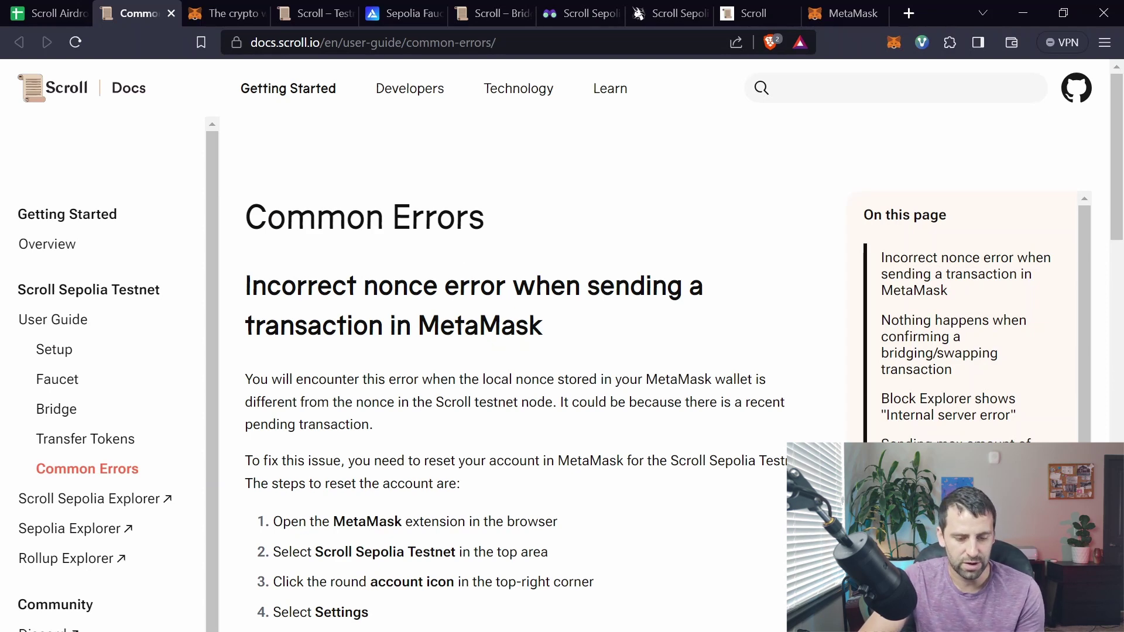
pyautogui.scroll(-10, 564, 378)
pyautogui.scroll(12, 570, 370)
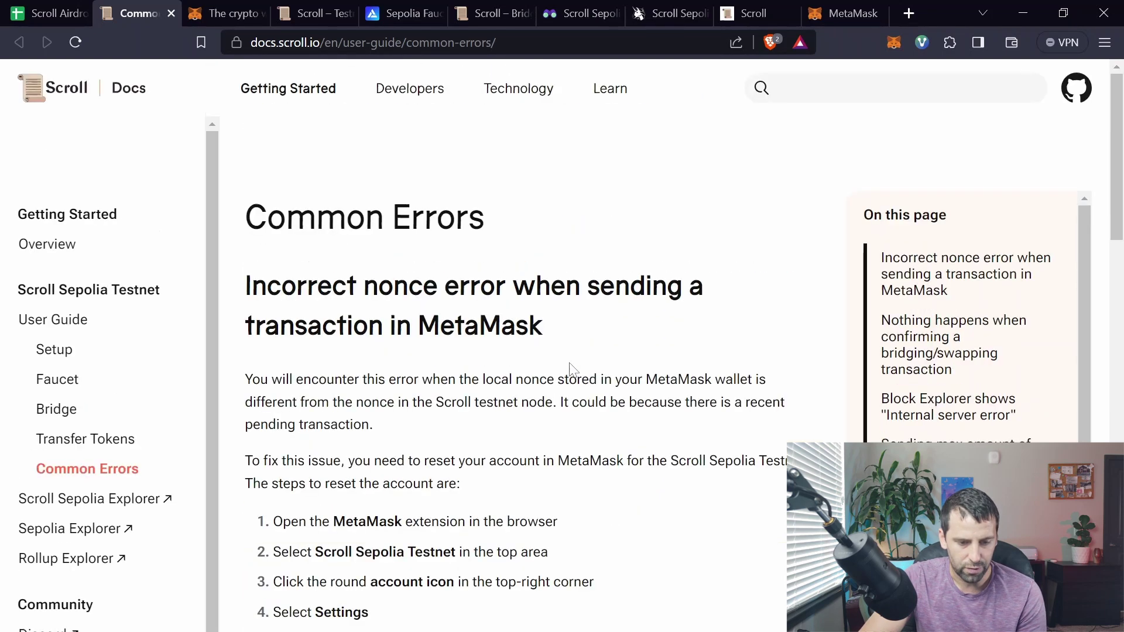
pyautogui.hotkey('ctrl', 'shift', 'Tab')
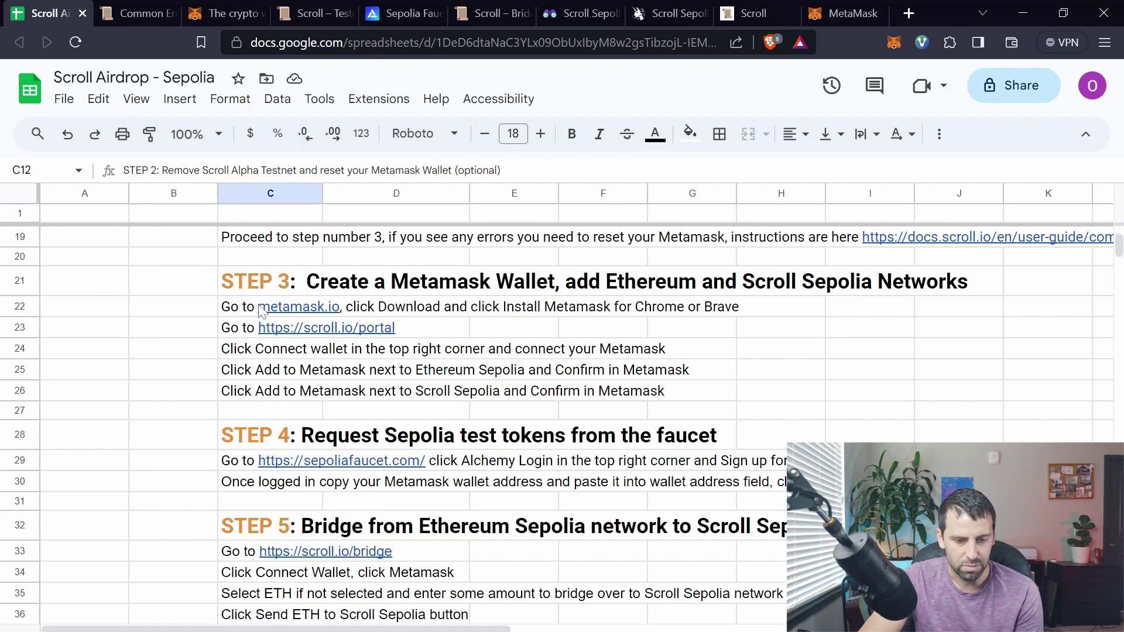
# Step: Open the MetaMask for Chrome download page on metamask.io, then go back to the guide sheet
pyautogui.click(250, 18)
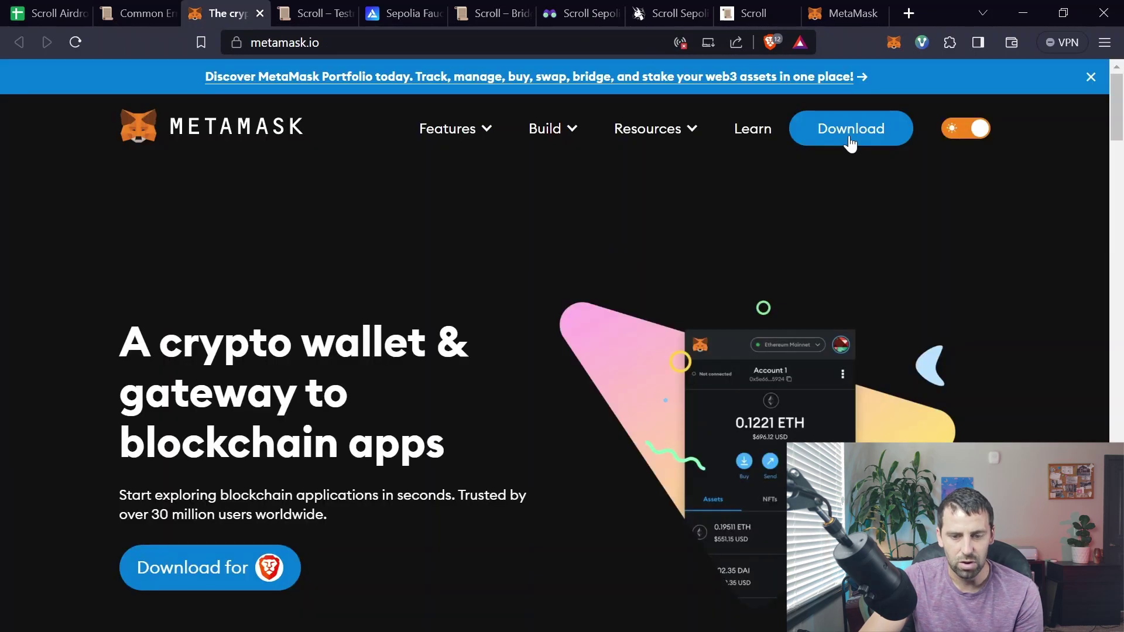
pyautogui.click(849, 139)
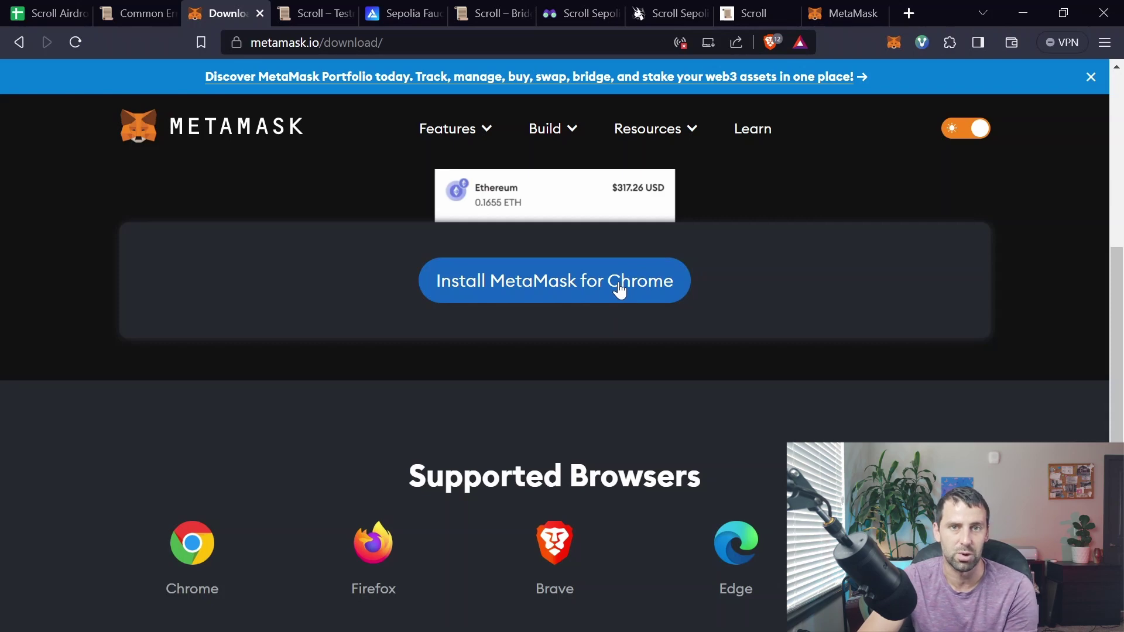
pyautogui.hotkey('ctrl', '1')
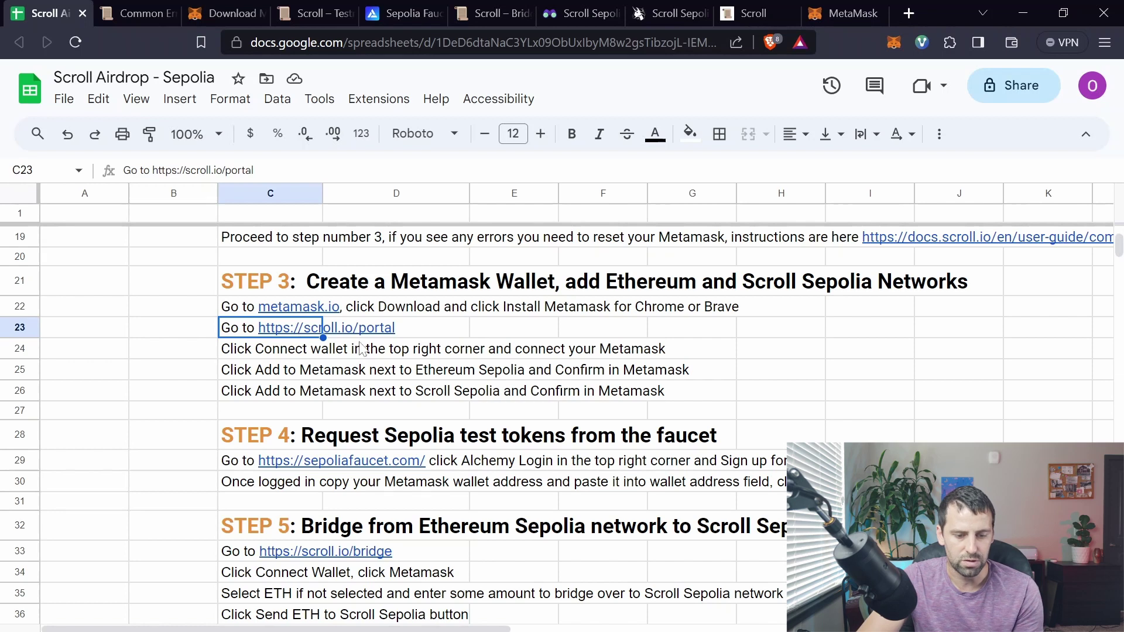
# Step: Connect the MetaMask account to Scroll Portal and add the Scroll Sepolia network to MetaMask
pyautogui.click(304, 11)
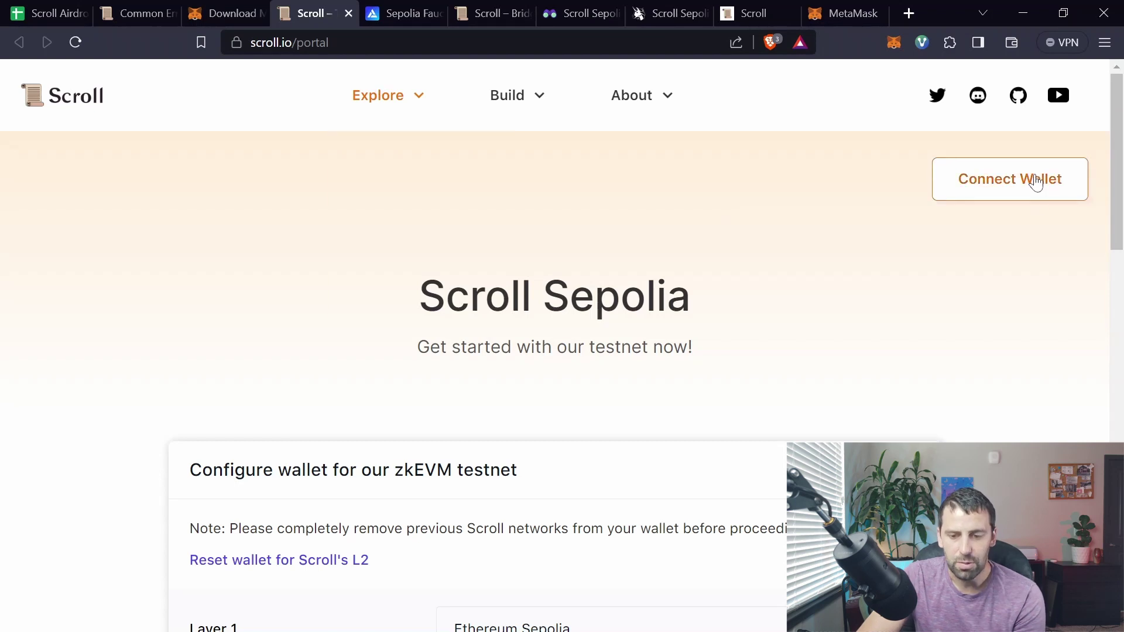
pyautogui.click(1034, 182)
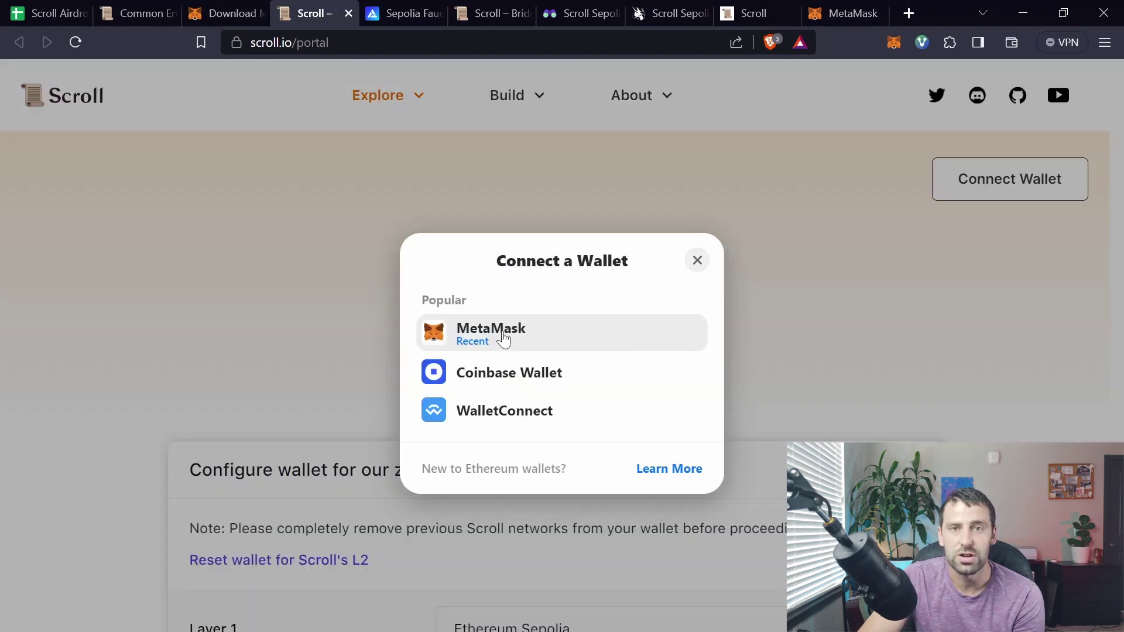
pyautogui.click(504, 339)
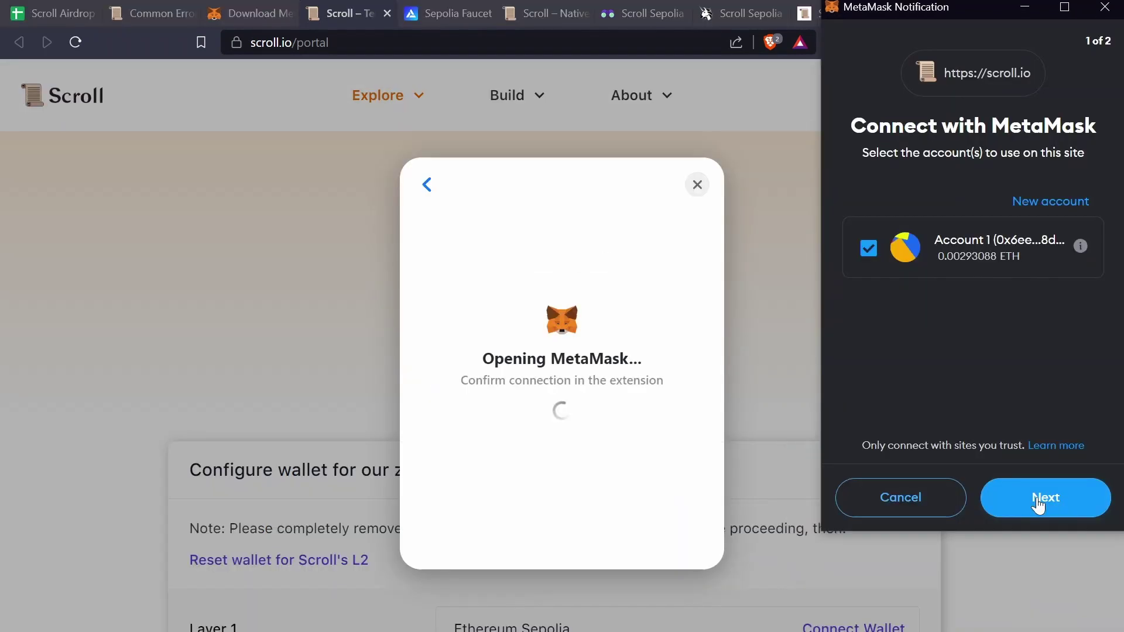
pyautogui.click(1038, 503)
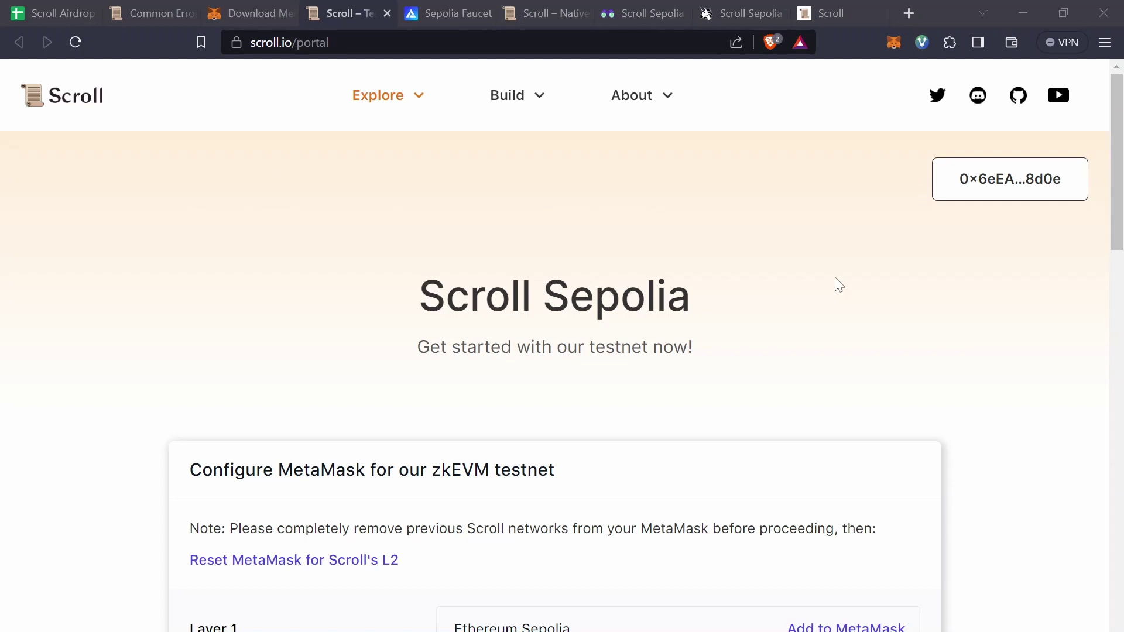
pyautogui.scroll(-4, 852, 445)
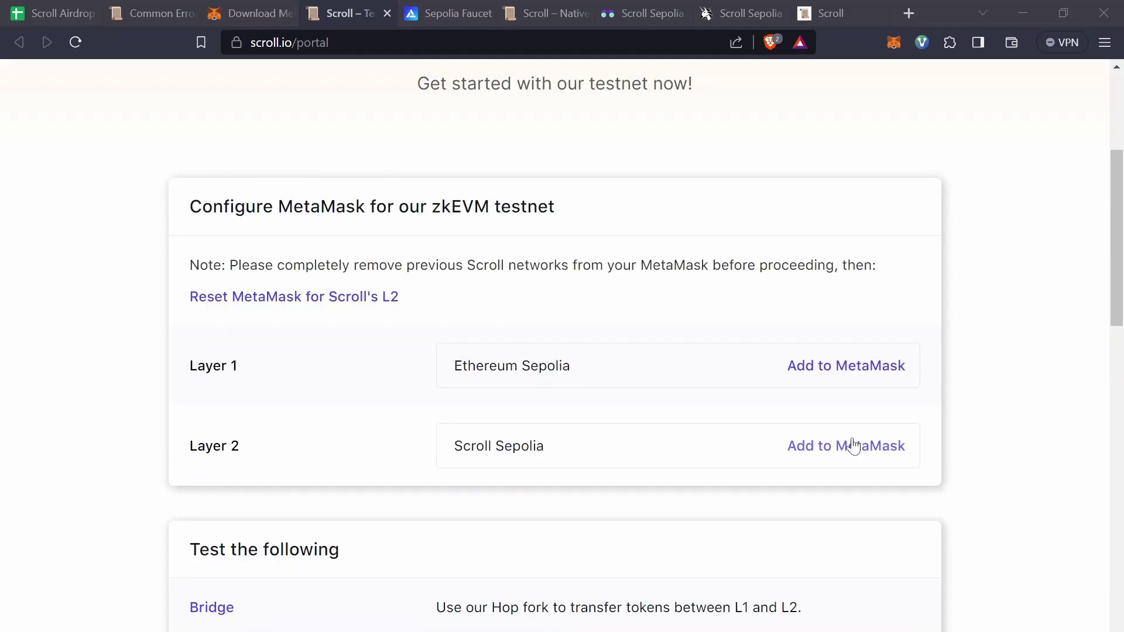
pyautogui.click(852, 445)
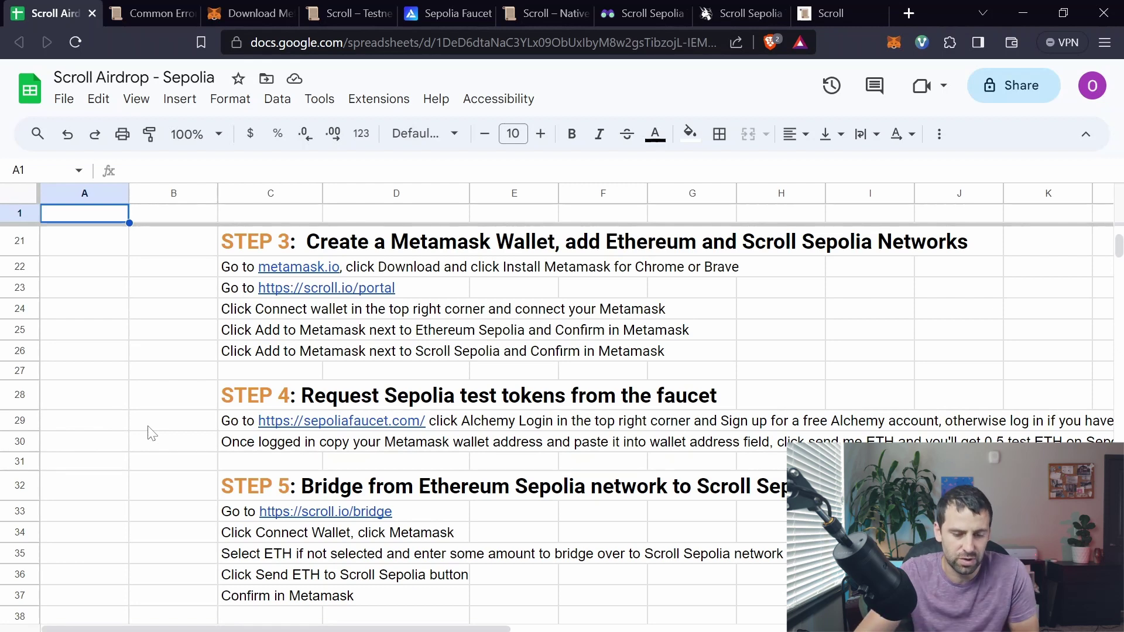
# Step: Log in to the Sepolia Faucet with Alchemy and paste the copied MetaMask wallet address
pyautogui.moveTo(240, 429)
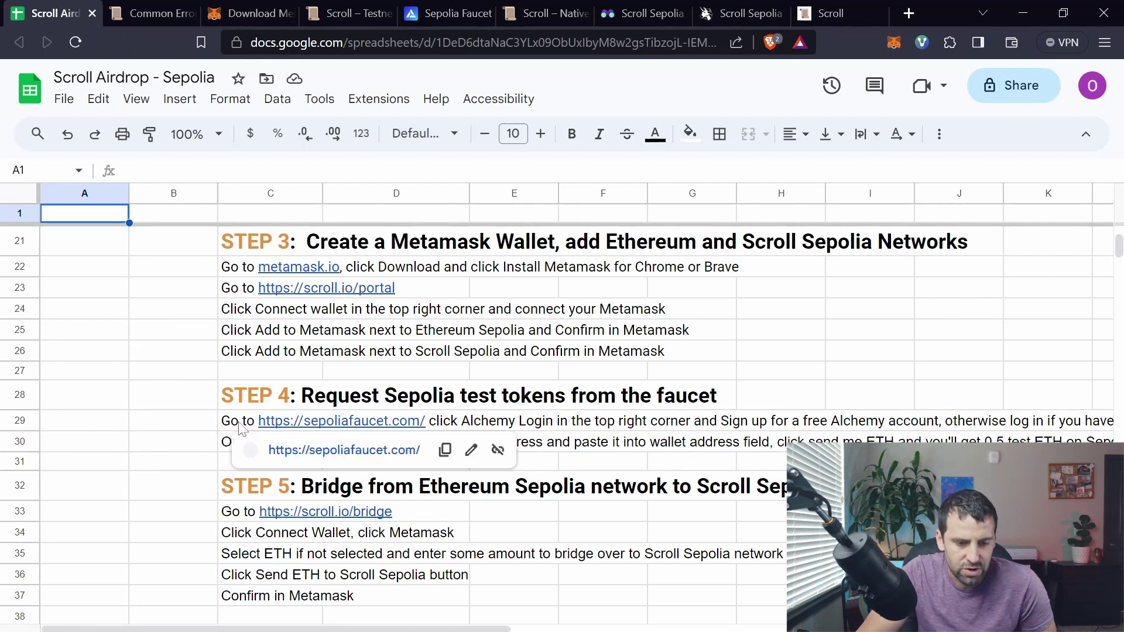
pyautogui.click(451, 9)
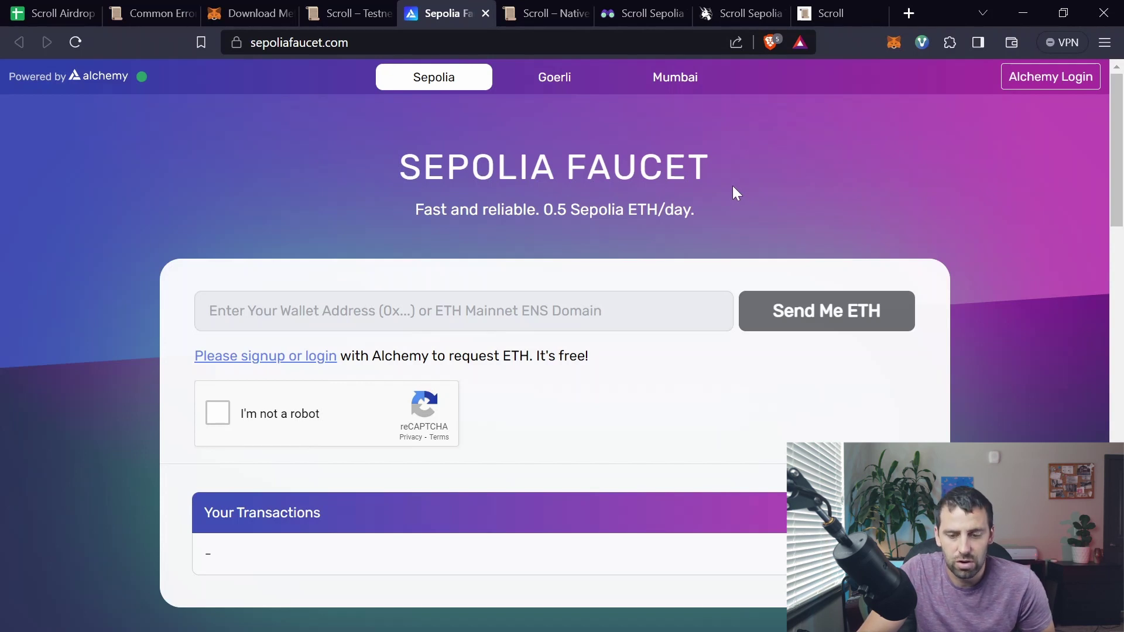
pyautogui.click(1052, 88)
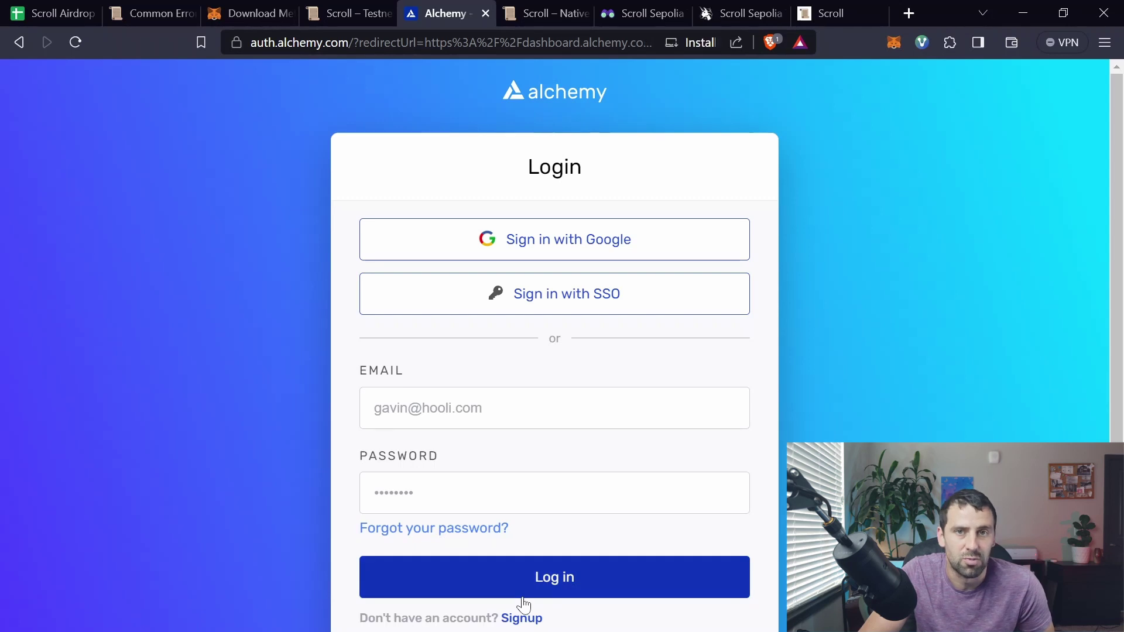
pyautogui.click(552, 577)
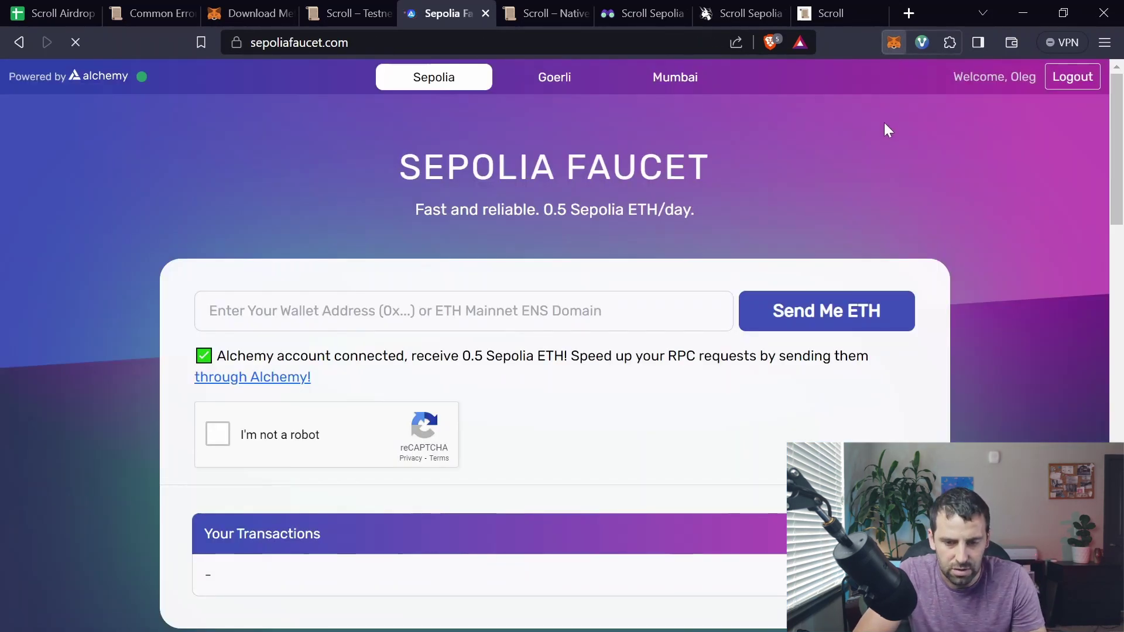
pyautogui.click(784, 142)
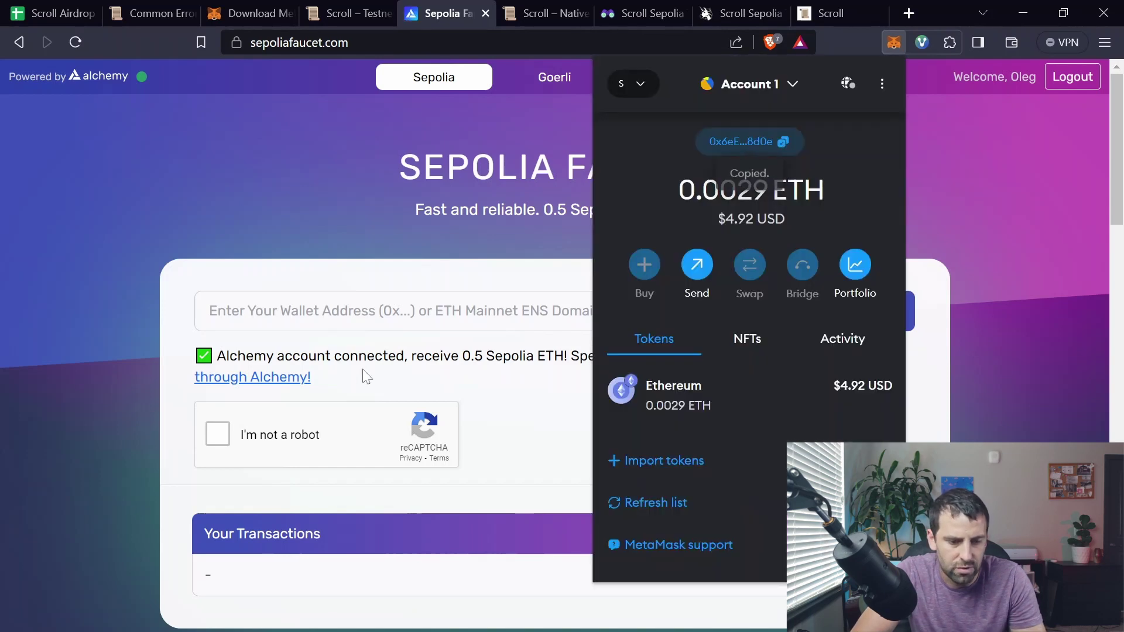
pyautogui.click(319, 311)
pyautogui.hotkey('ctrl', 'v')
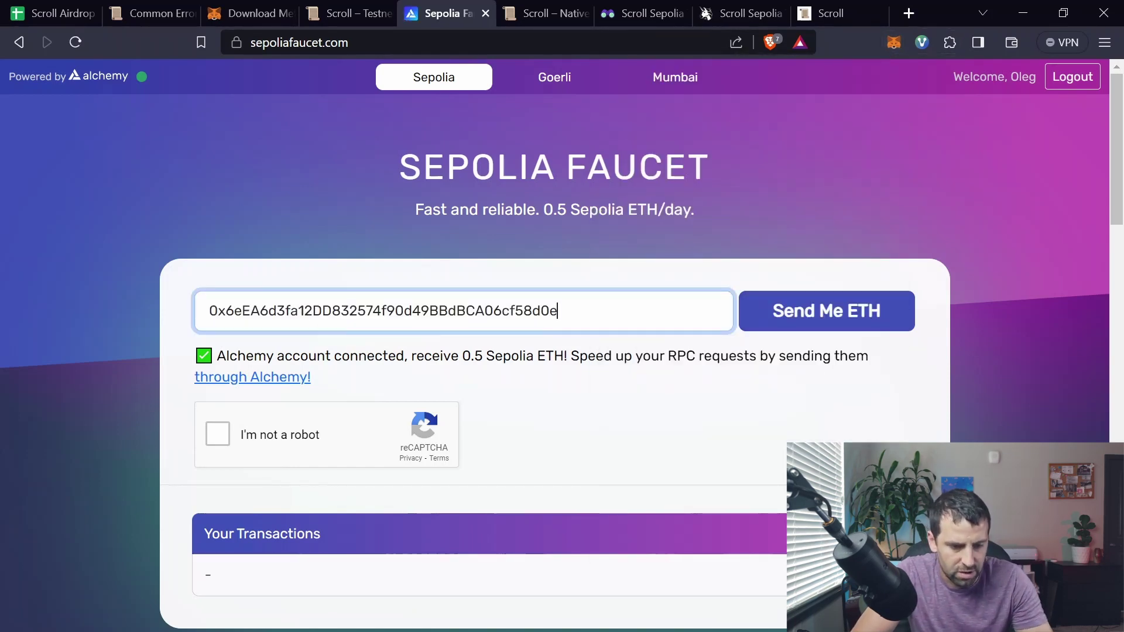
# Step: Pass the traffic-light reCAPTCHA, request 0.5 Sepolia ETH, and return to the guide sheet
pyautogui.click(217, 435)
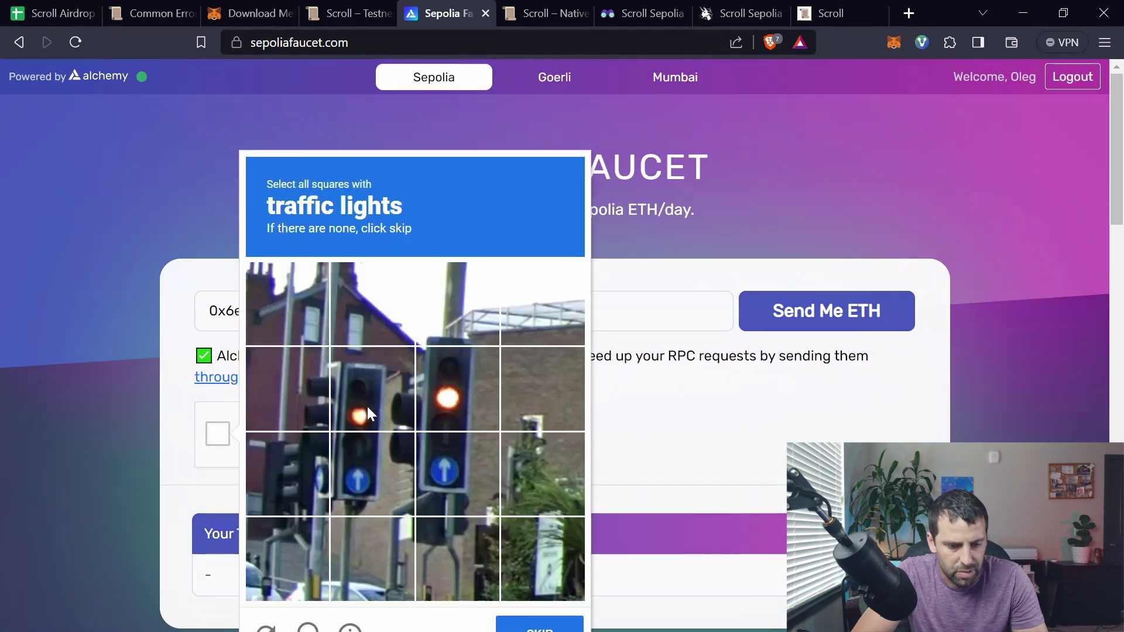
pyautogui.click(314, 402)
pyautogui.click(394, 388)
pyautogui.click(530, 623)
pyautogui.click(831, 314)
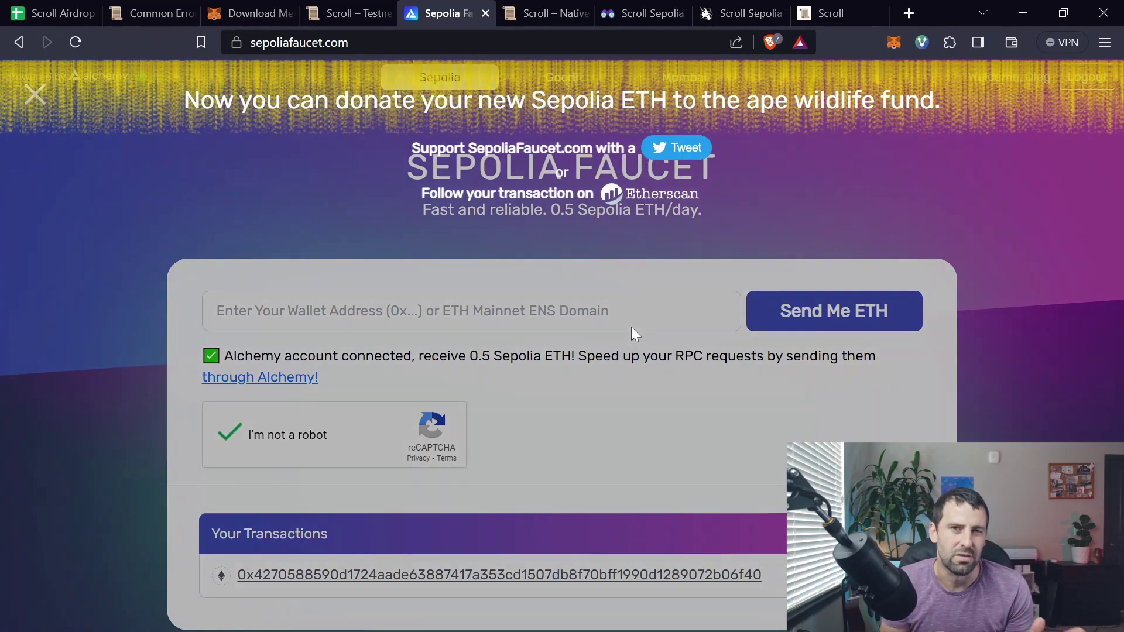
pyautogui.hotkey('ctrl', '1')
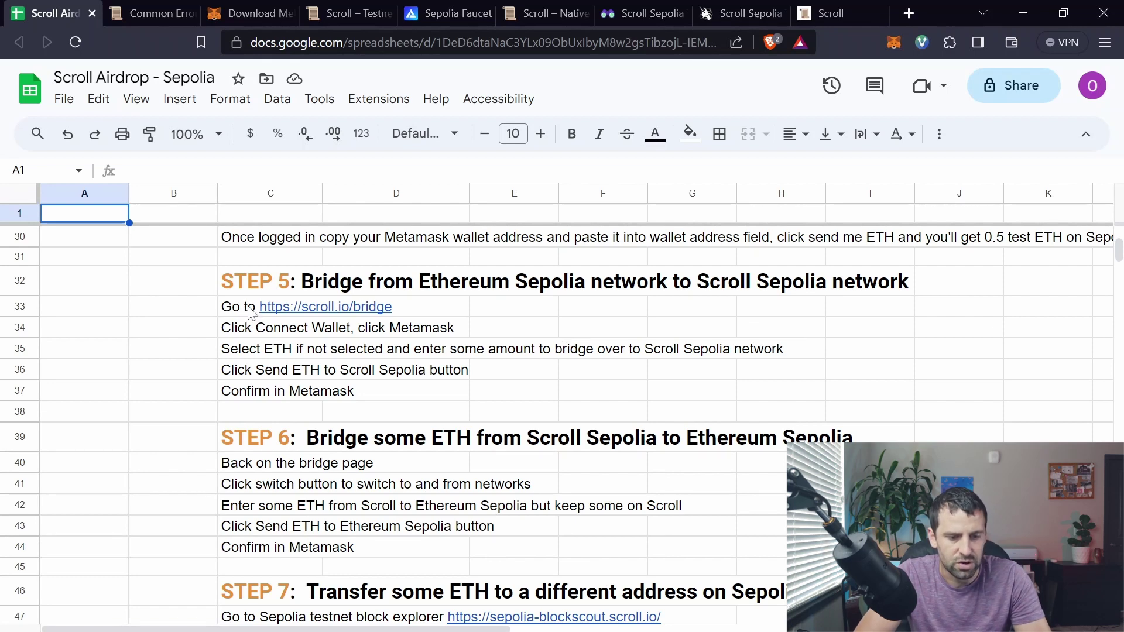
# Step: On Scroll Bridge, set Ethereum Sepolia as the source, switch the wallet, and submit 0.05 ETH
pyautogui.moveTo(266, 308)
pyautogui.click(308, 330)
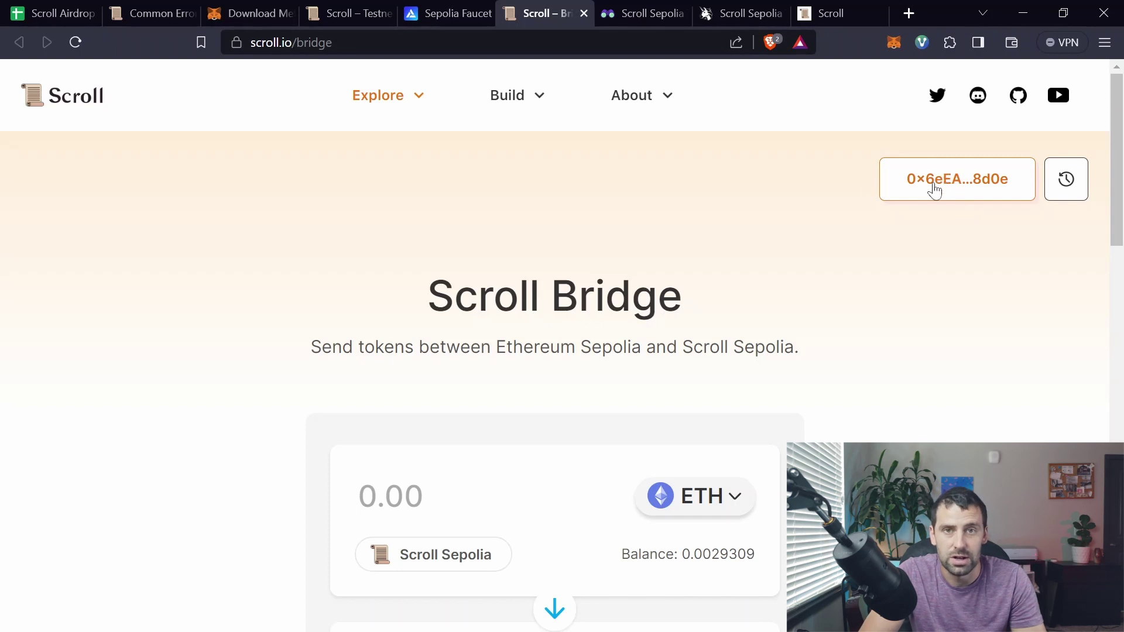
pyautogui.scroll(-3, 595, 318)
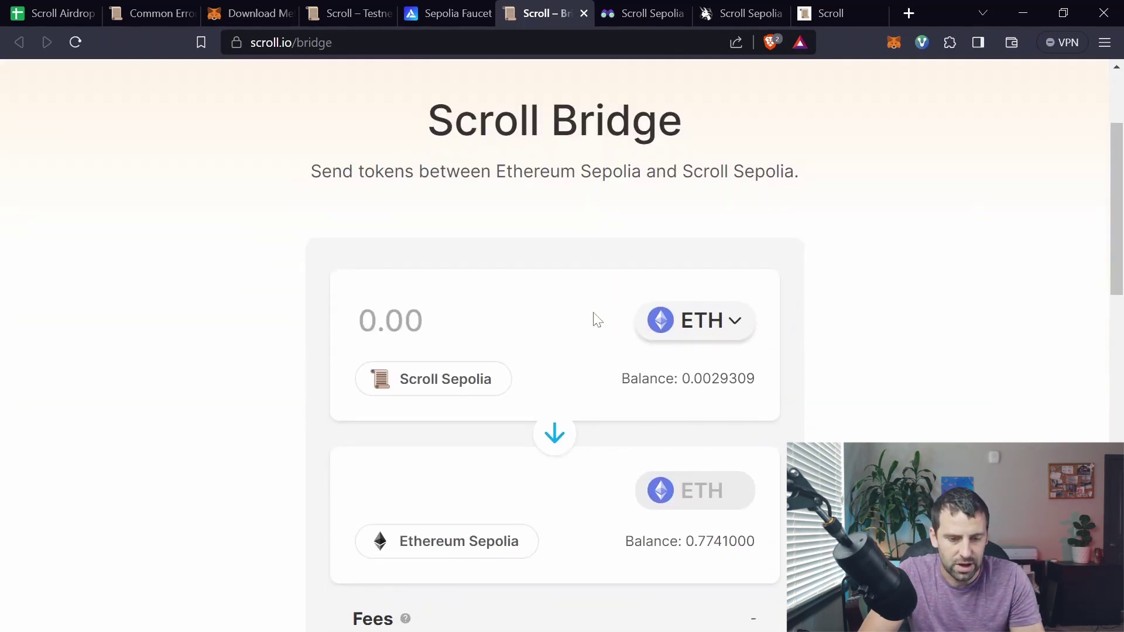
pyautogui.scroll(-1, 555, 351)
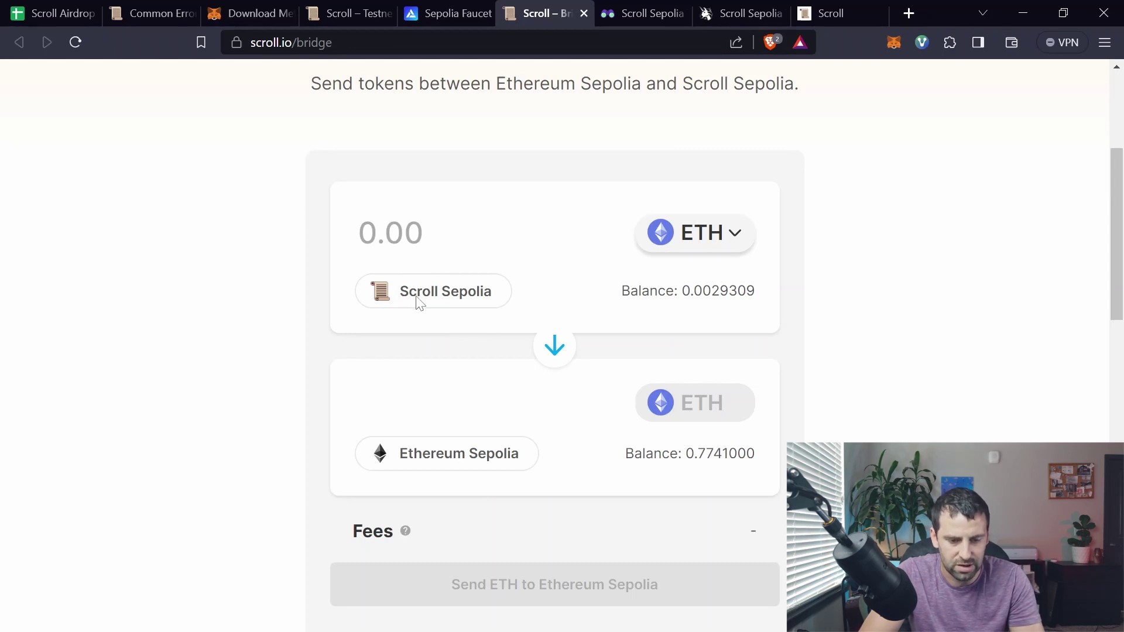
pyautogui.click(554, 345)
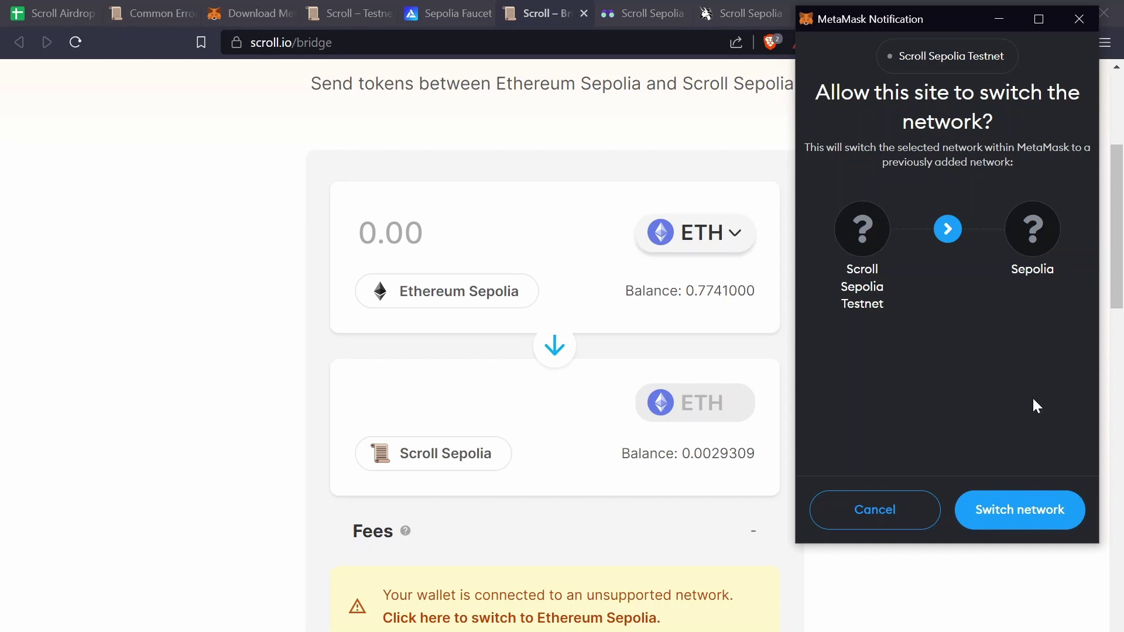
pyautogui.click(1023, 508)
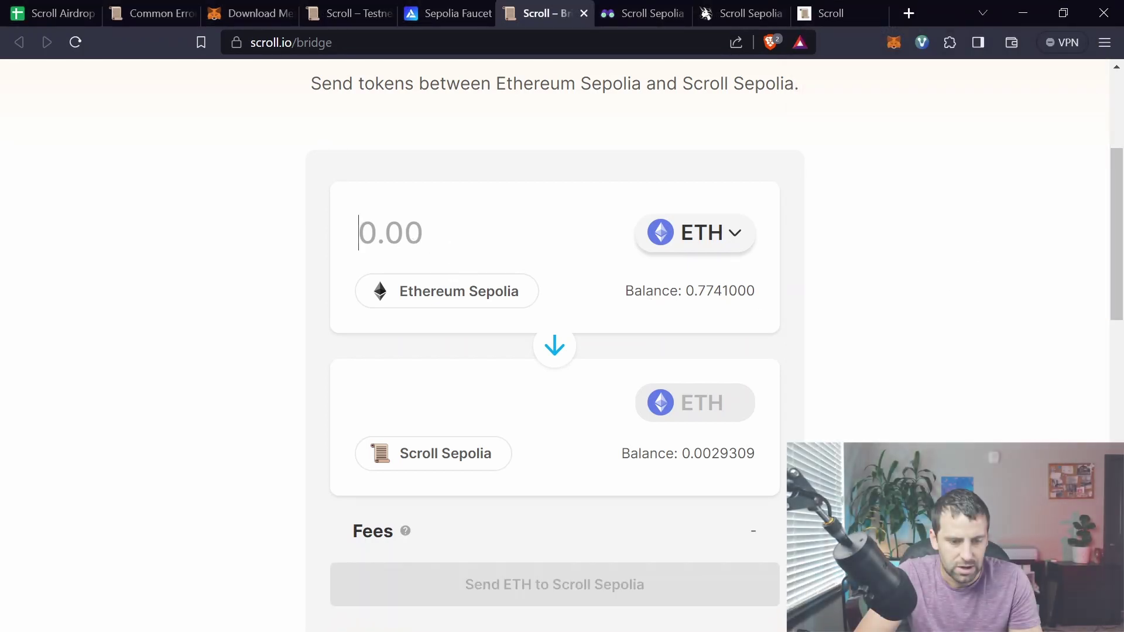
pyautogui.write('.0')
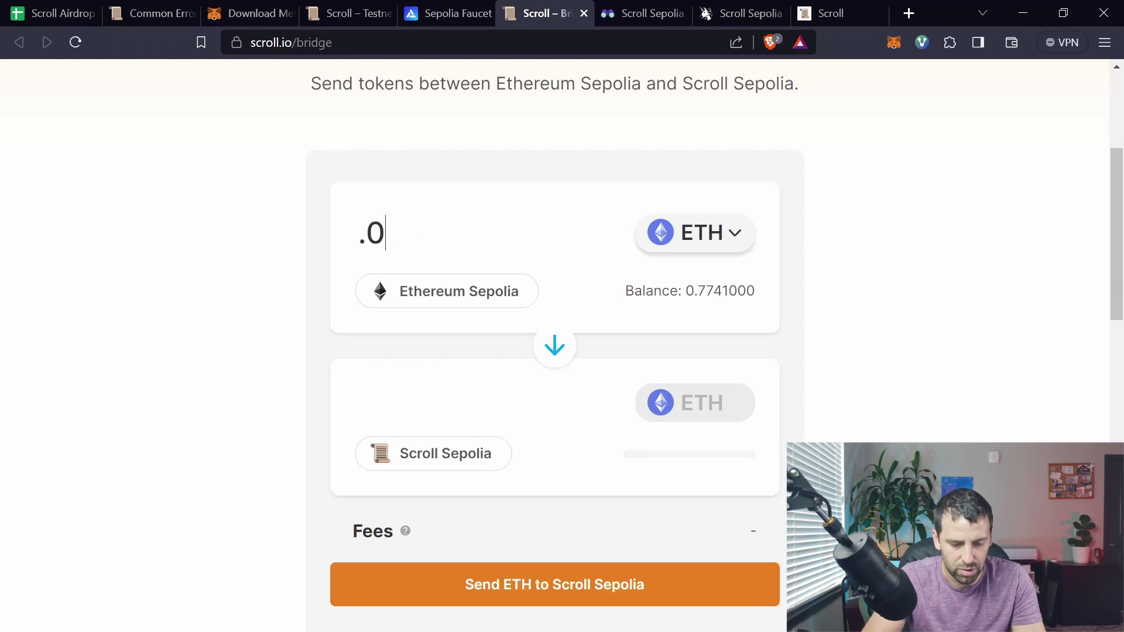
pyautogui.write('5')
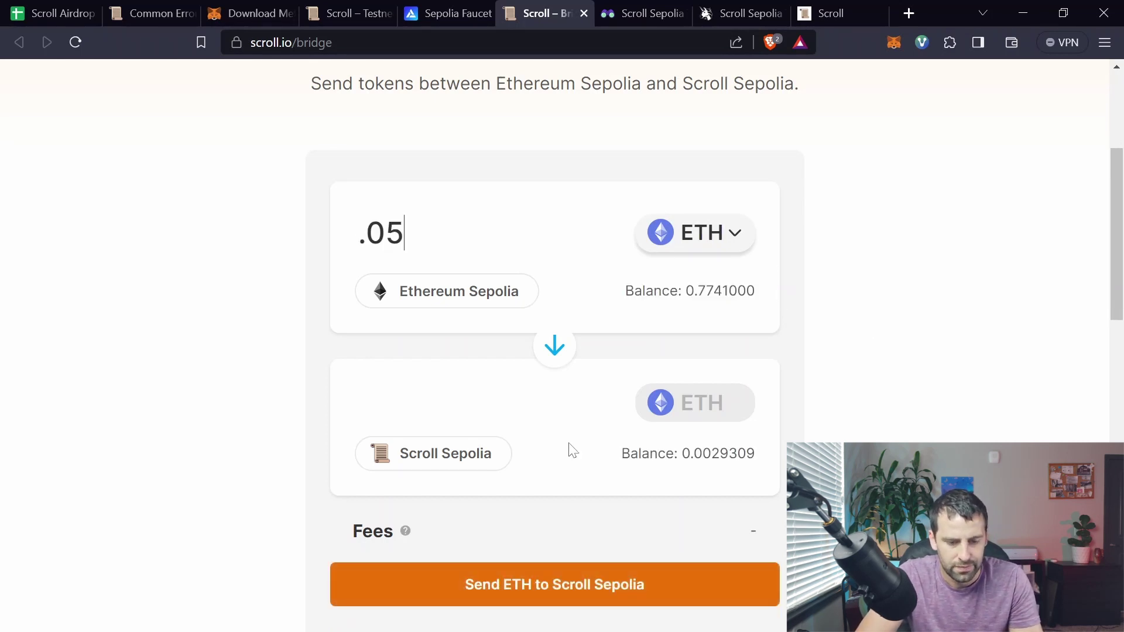
pyautogui.click(624, 589)
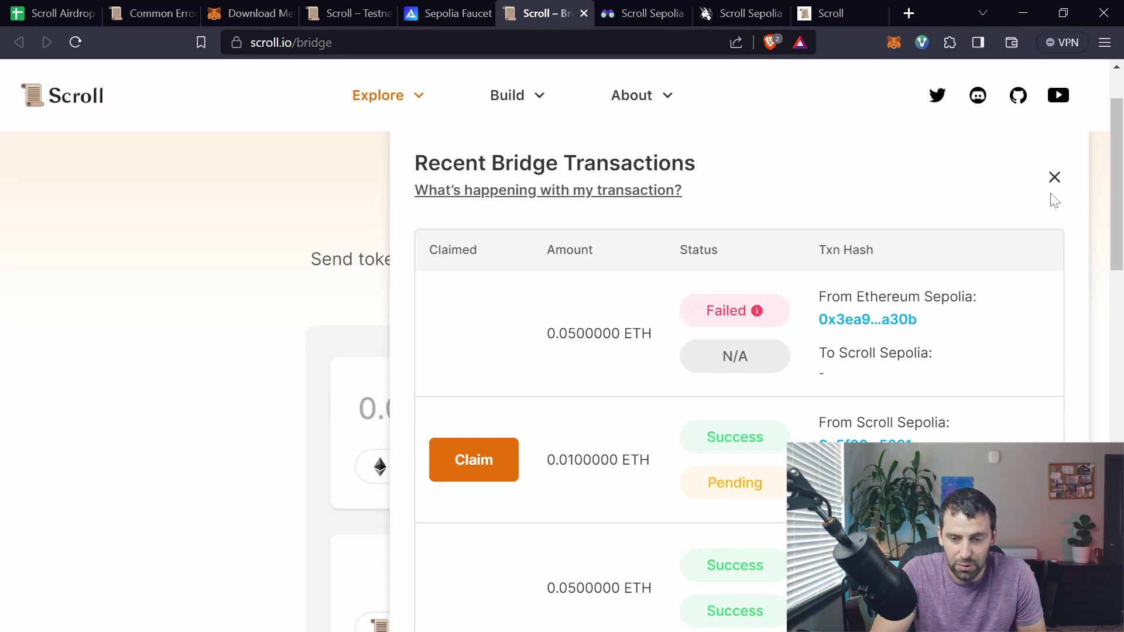
# Step: Resubmit the 0.05 ETH deposit with the Aggressive gas fee, then return to the guide sheet
pyautogui.click(1055, 187)
pyautogui.scroll(-3, 1016, 210)
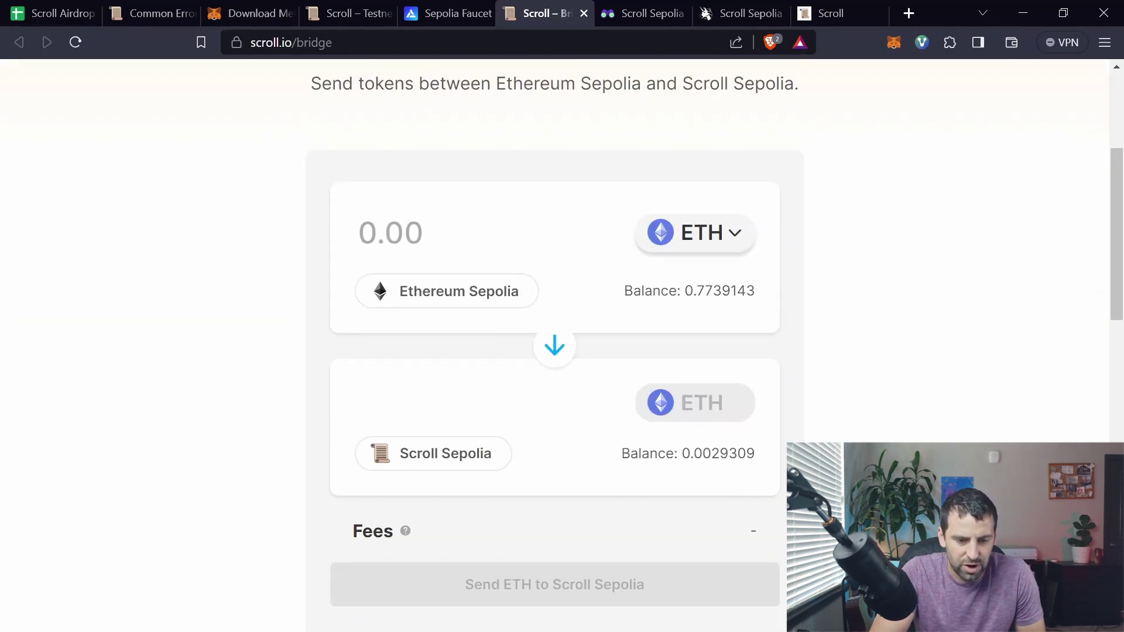
pyautogui.write('.05')
pyautogui.scroll(-2, 503, 489)
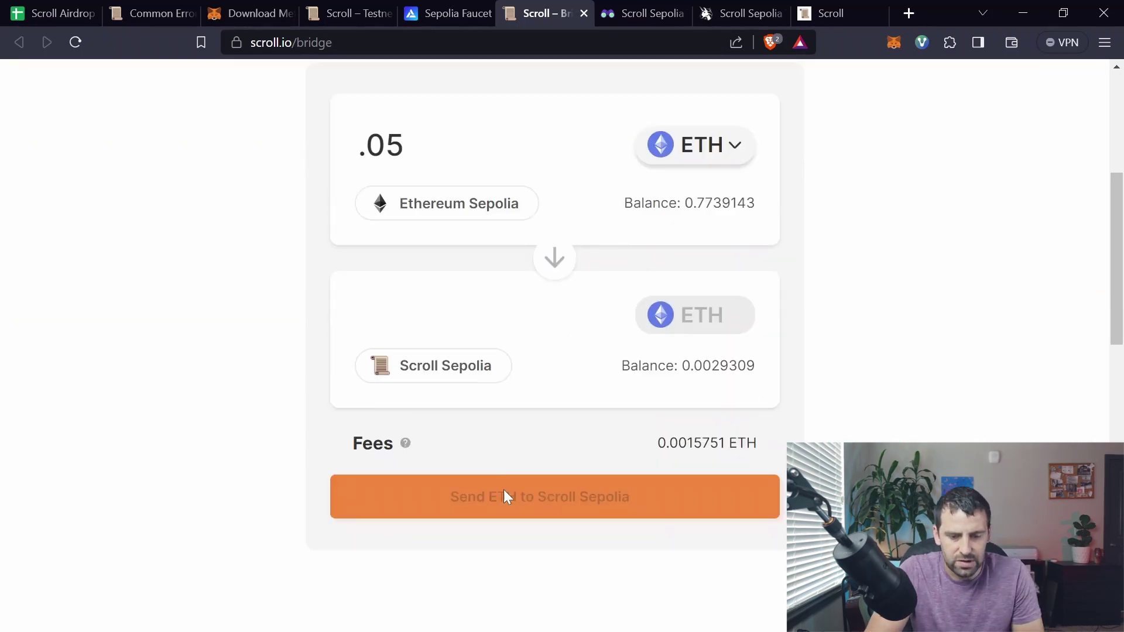
pyautogui.click(504, 492)
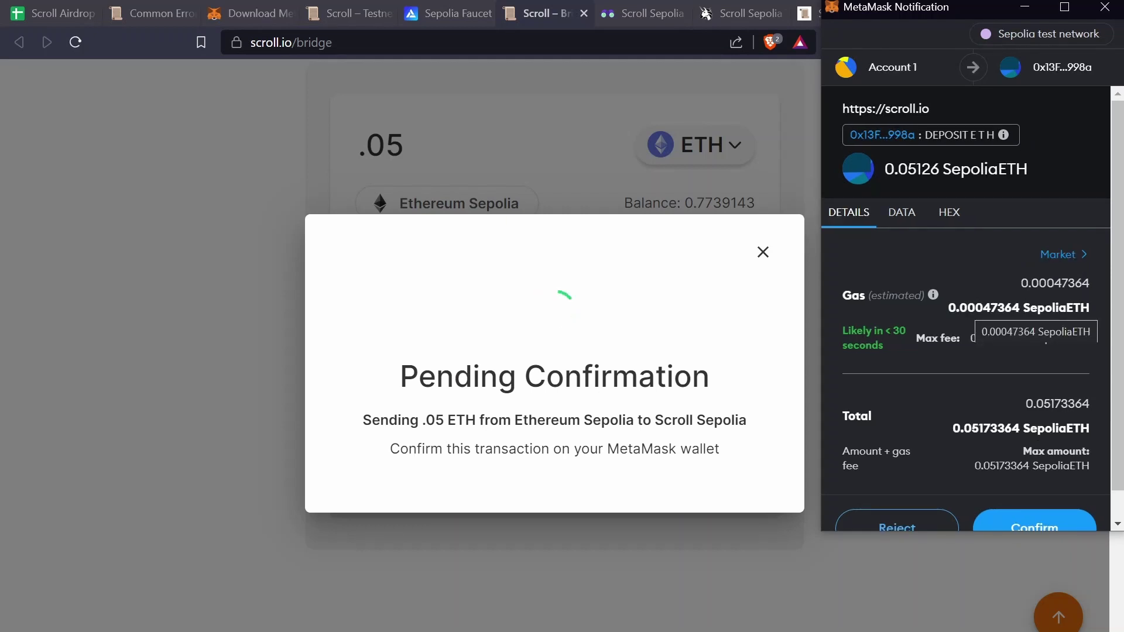
pyautogui.click(1059, 254)
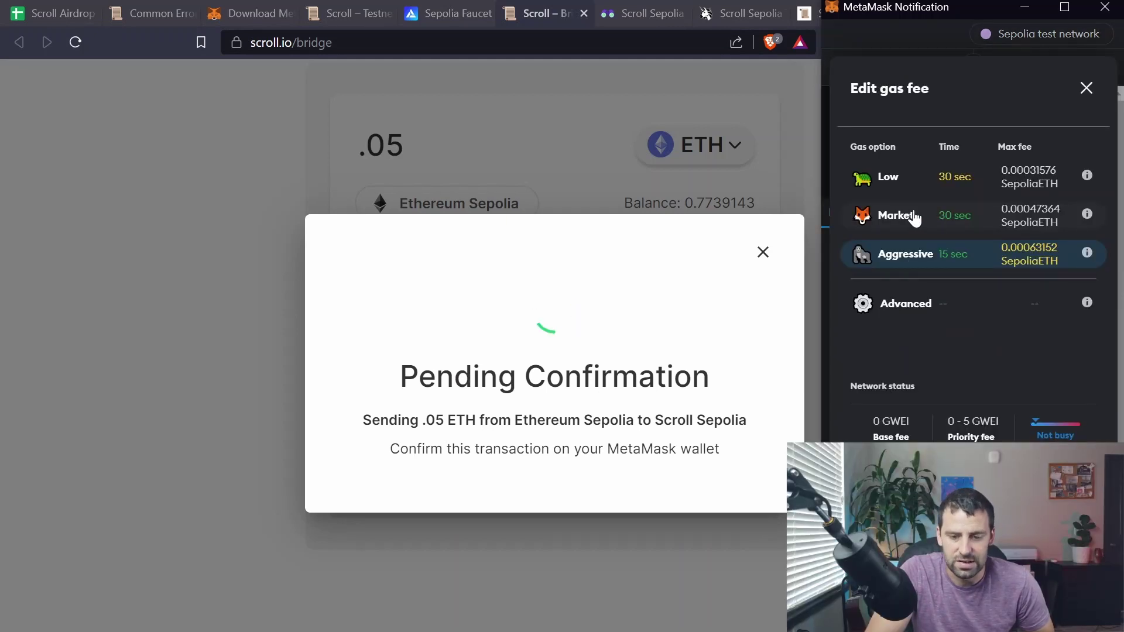
pyautogui.click(913, 254)
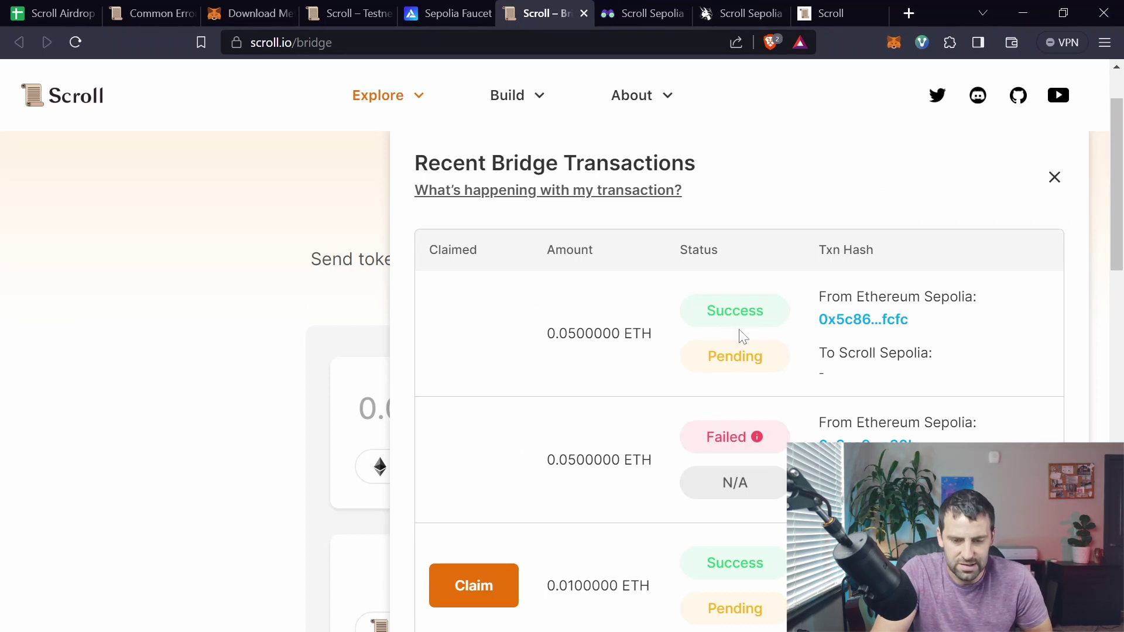
pyautogui.scroll(1, 922, 319)
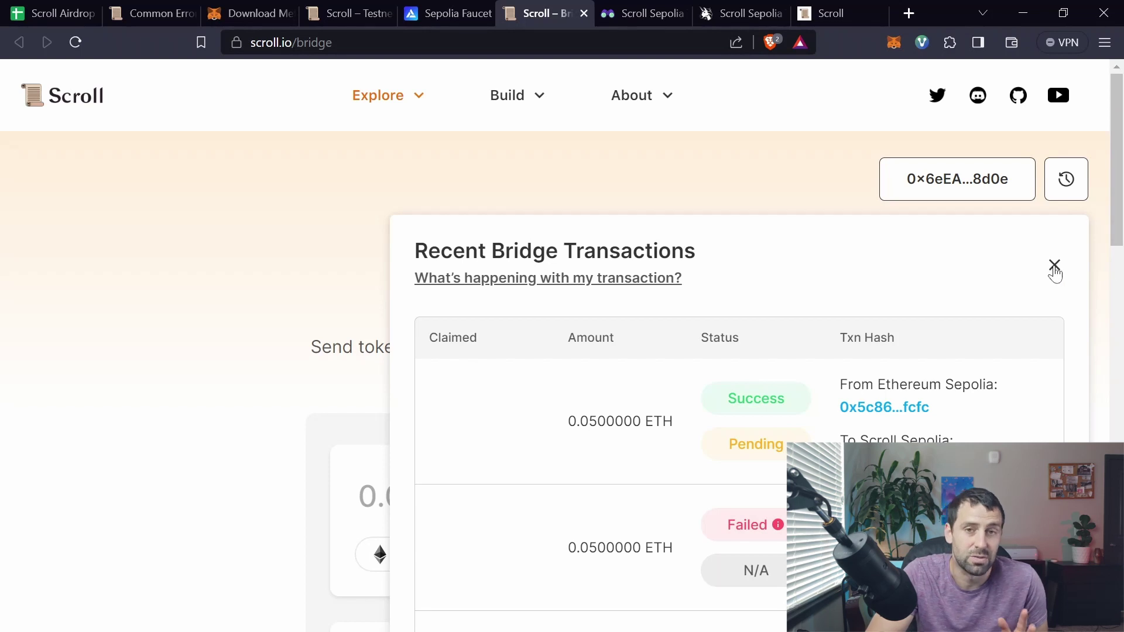
pyautogui.hotkey('ctrl', '1')
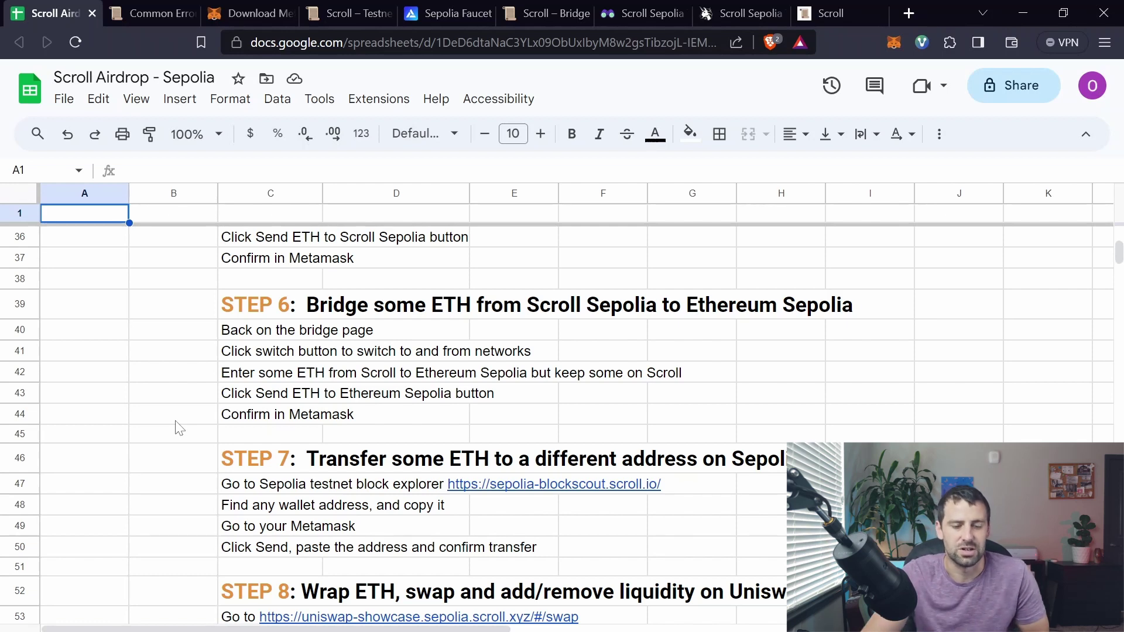
# Step: Reverse the bridge to send from Scroll Sepolia, switch the wallet network, and enter 0.0002 ETH
pyautogui.hotkey('ctrl', '6')
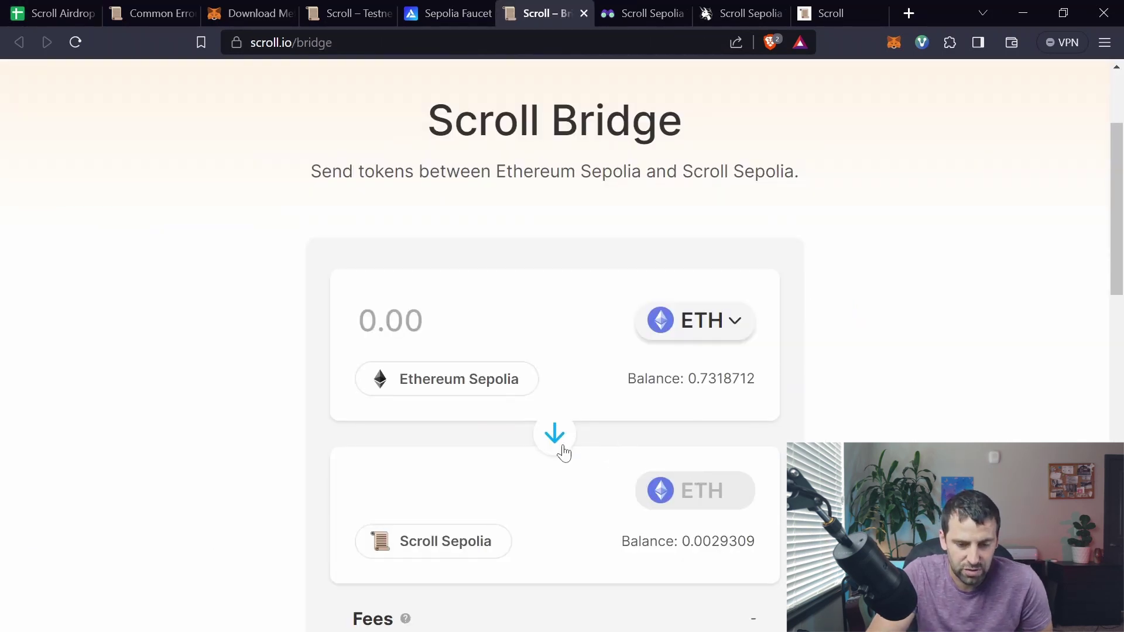
pyautogui.click(556, 436)
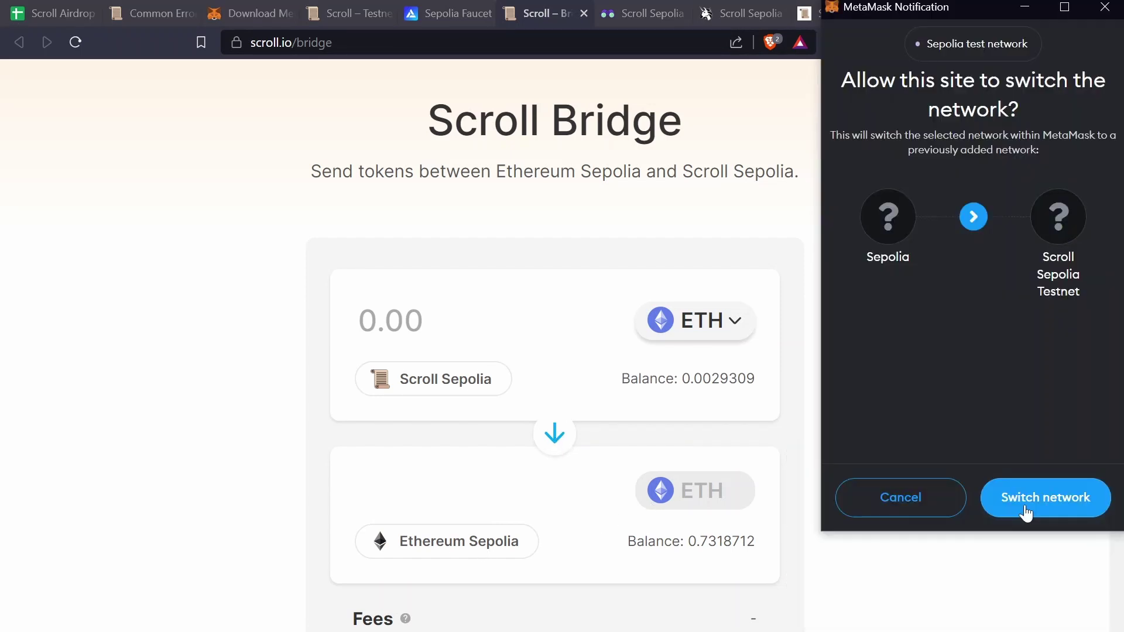
pyautogui.click(1036, 498)
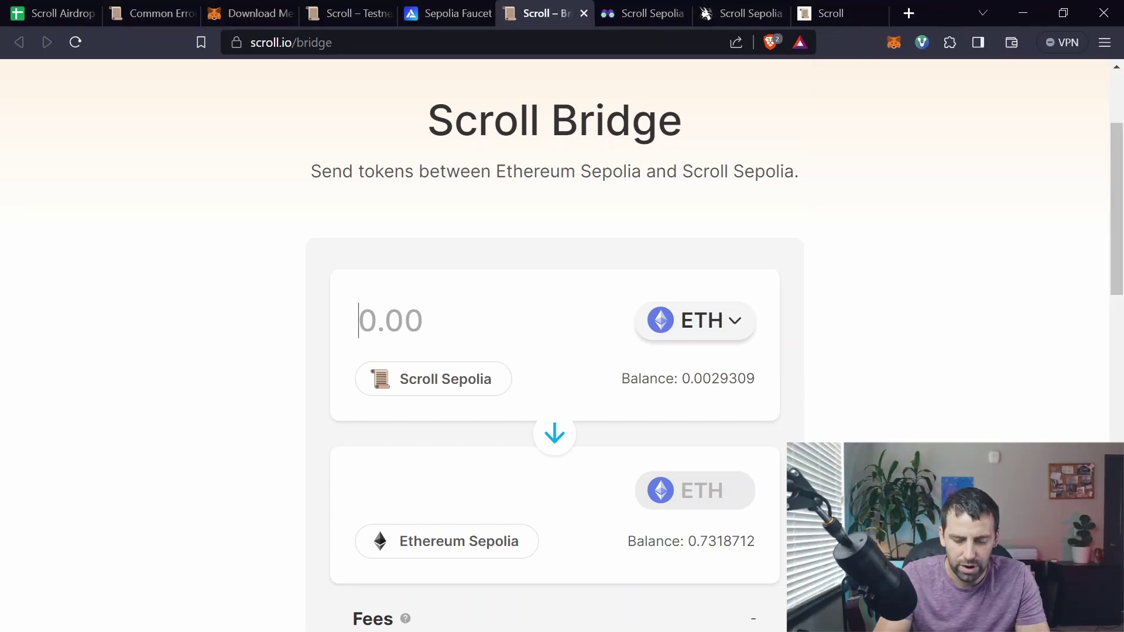
pyautogui.write('.00')
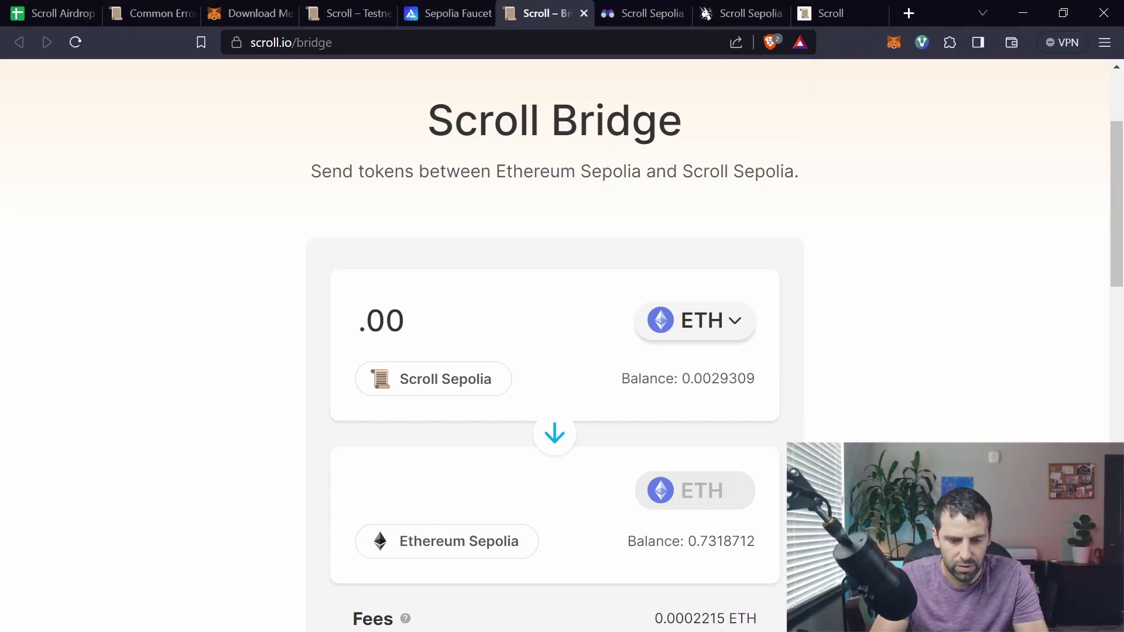
pyautogui.write('0')
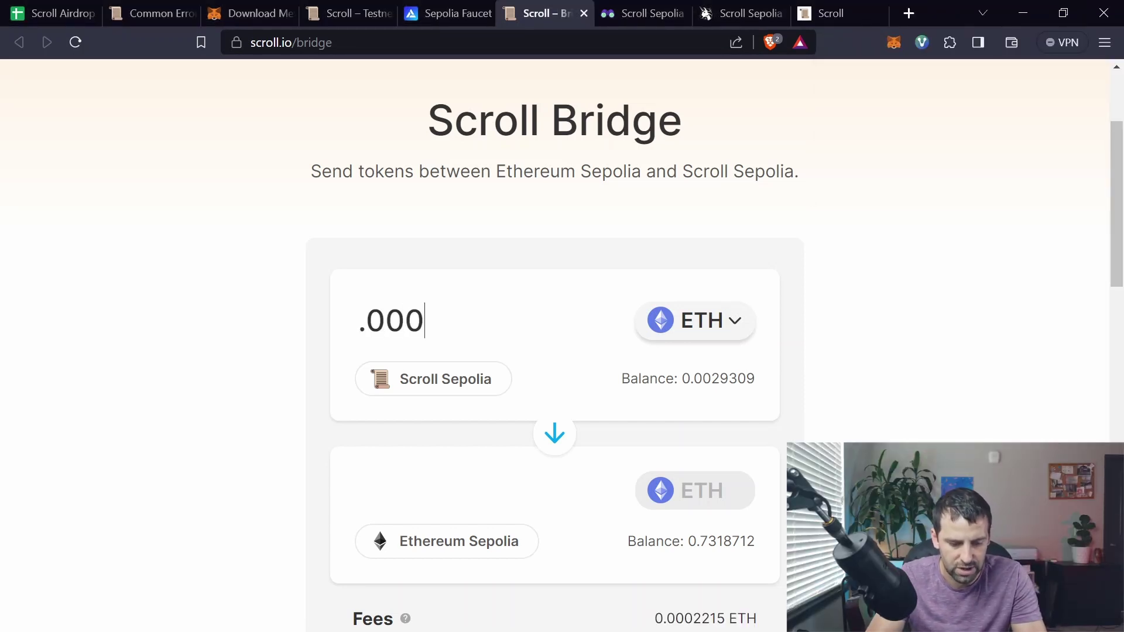
pyautogui.write('2')
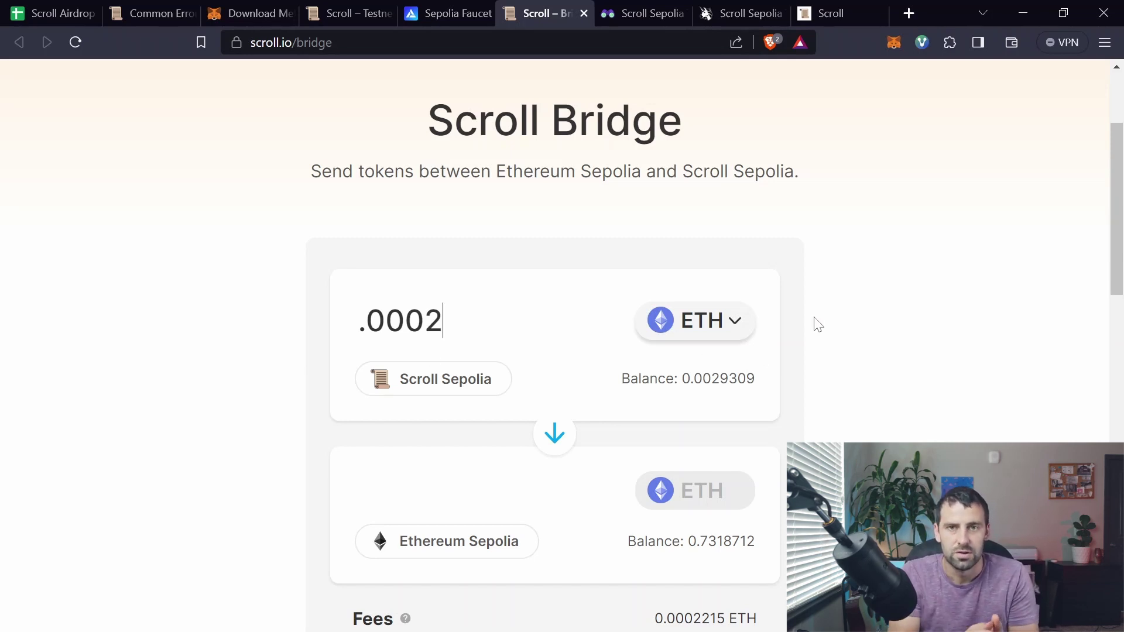
pyautogui.scroll(-2, 556, 593)
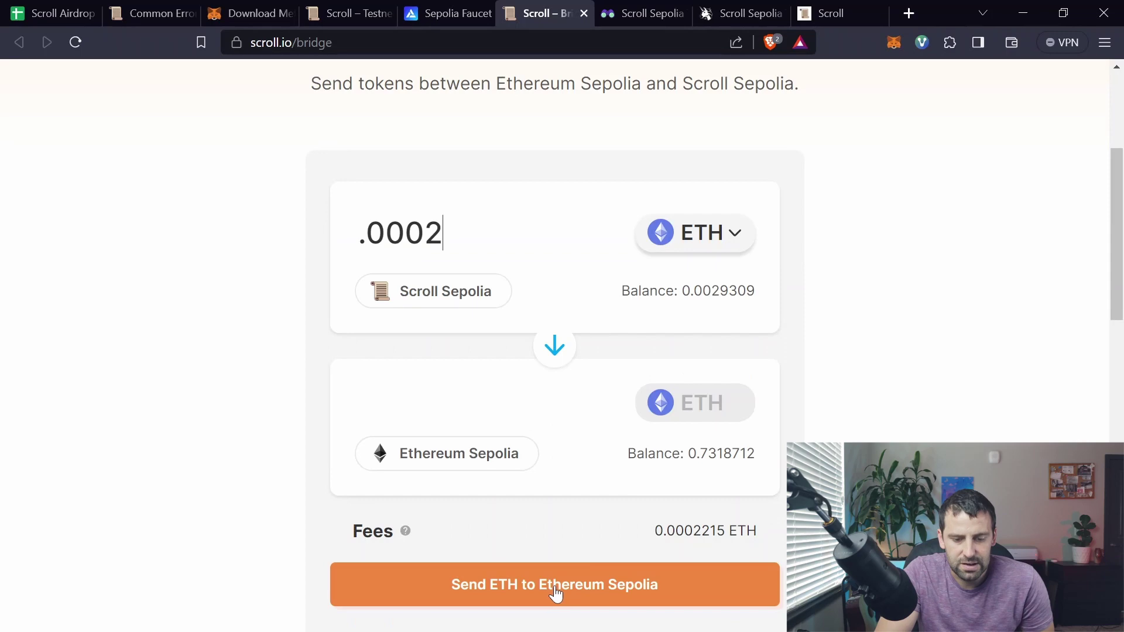
# Step: Send the 0.0002 ETH withdrawal after ticking both notices, review its history, then return to the sheet
pyautogui.click(556, 594)
pyautogui.click(335, 347)
pyautogui.click(337, 398)
pyautogui.click(752, 482)
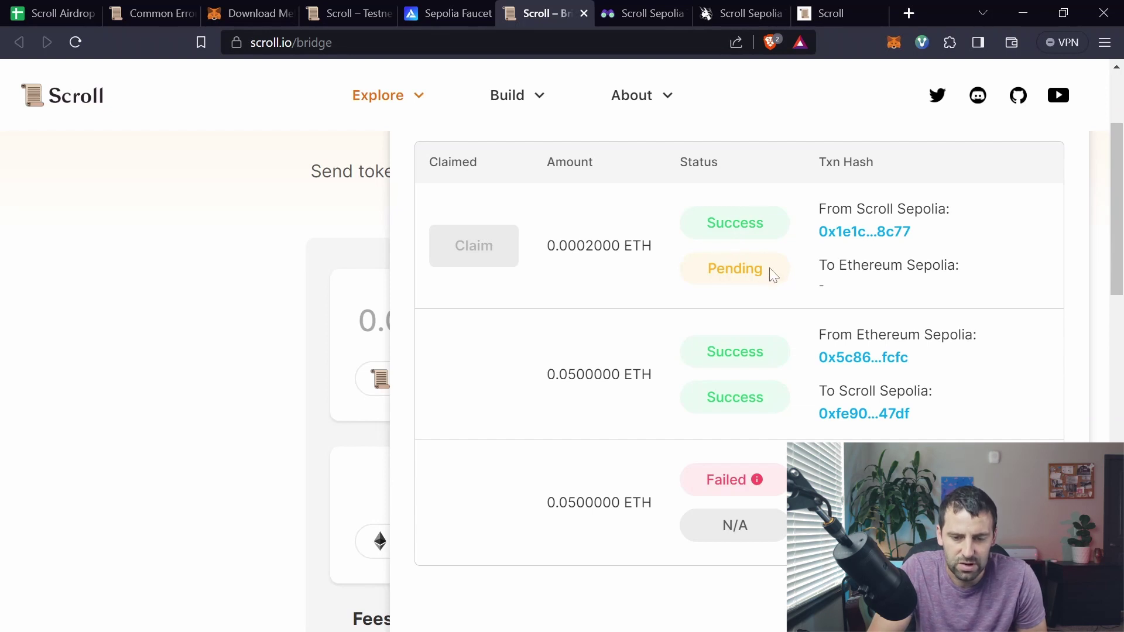
pyautogui.moveTo(494, 238)
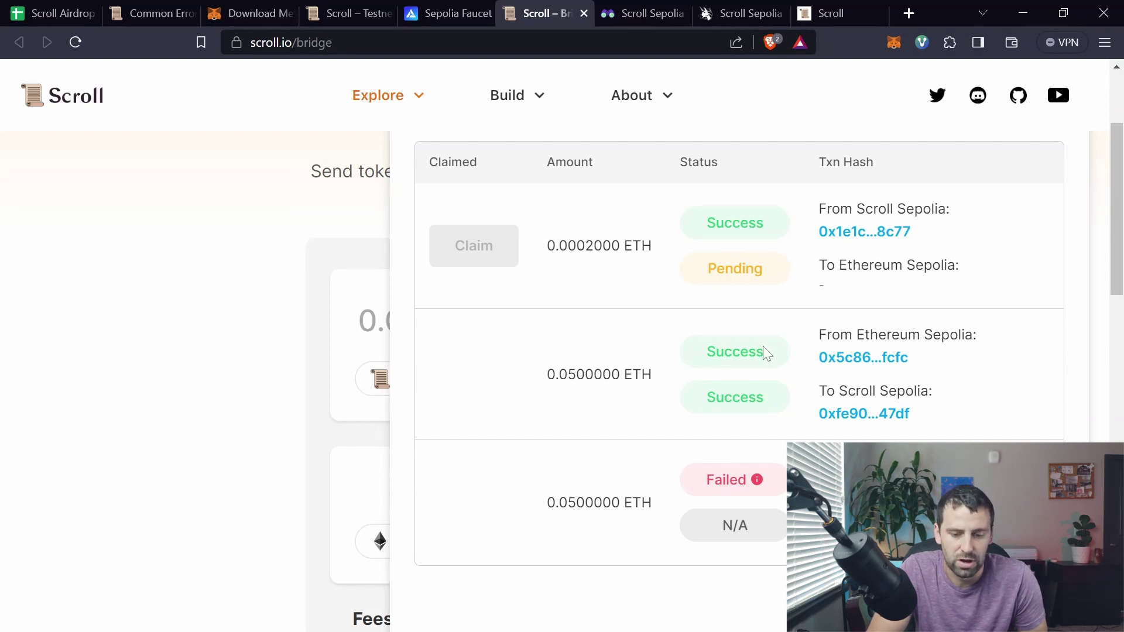
pyautogui.scroll(-4, 764, 352)
pyautogui.scroll(3, 1012, 422)
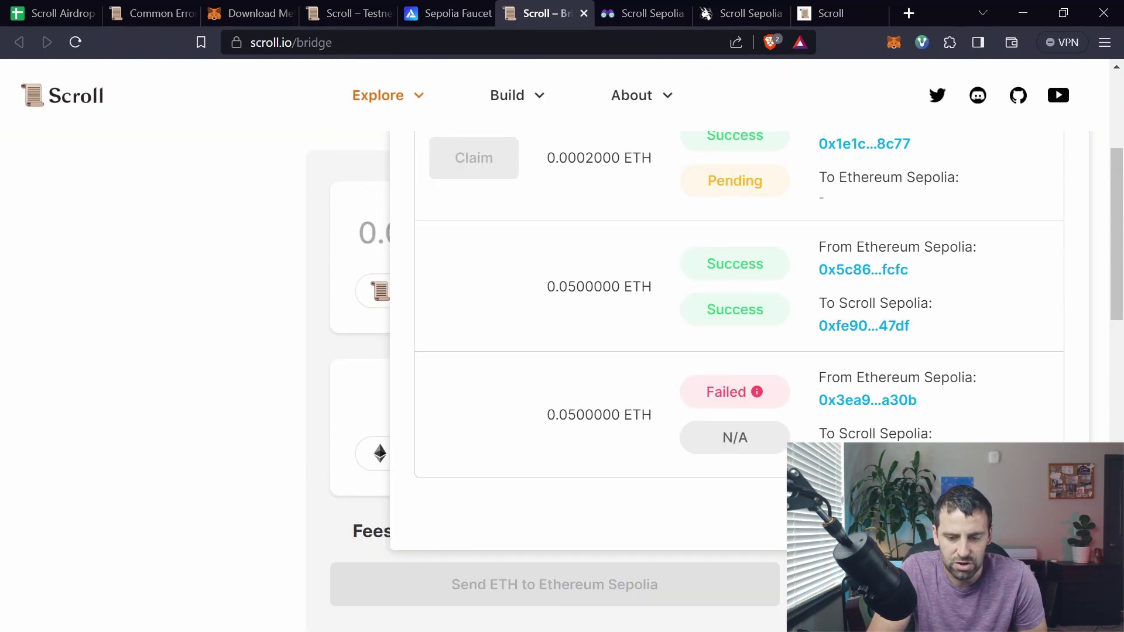
pyautogui.scroll(3, 682, 359)
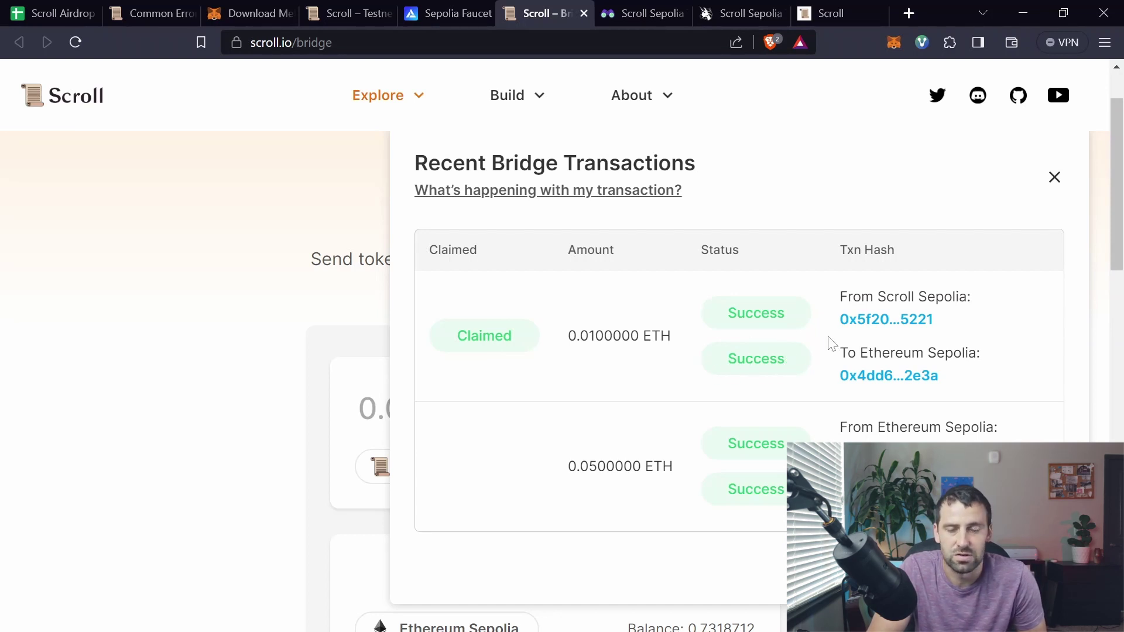
pyautogui.hotkey('ctrl', '1')
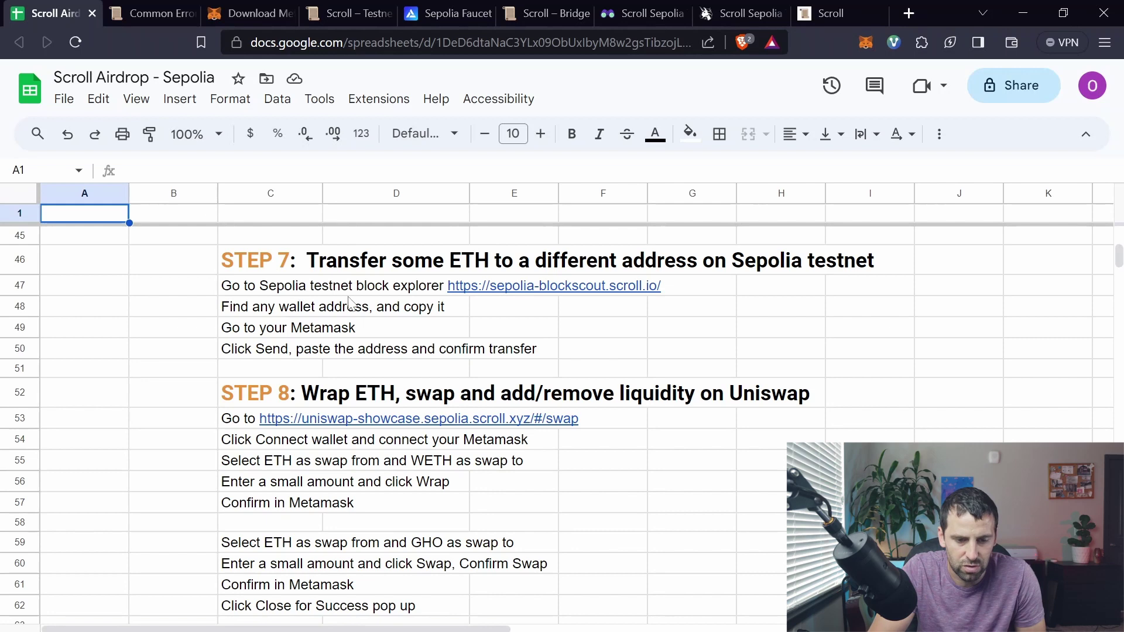
# Step: Open a transaction's details from the Scroll Sepolia explorer's list of all transactions
pyautogui.click(644, 13)
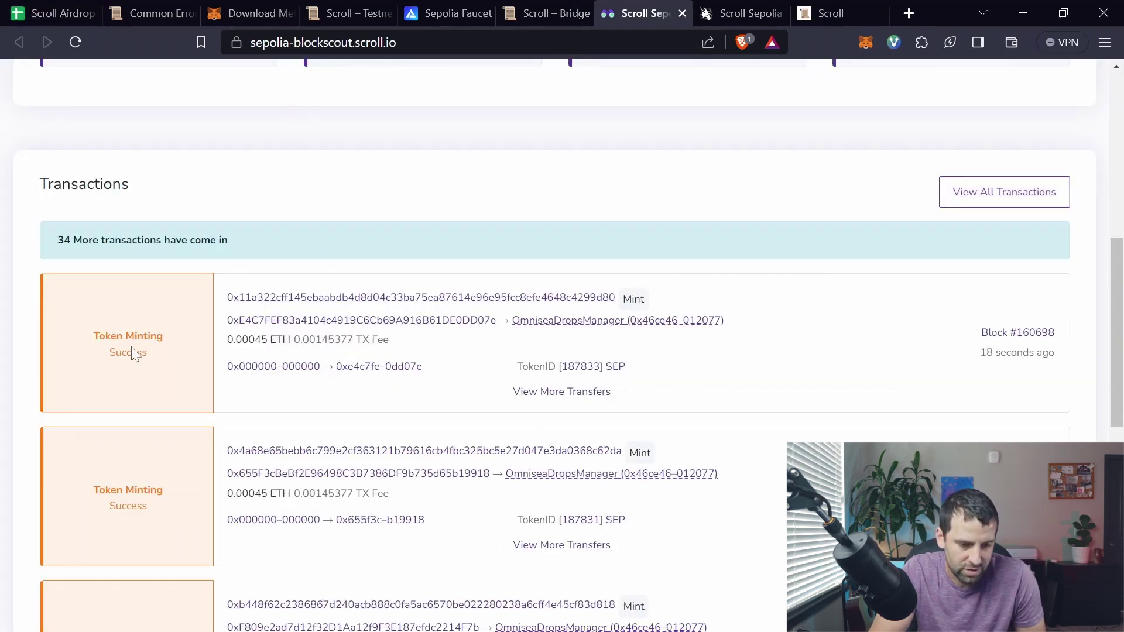
pyautogui.click(953, 202)
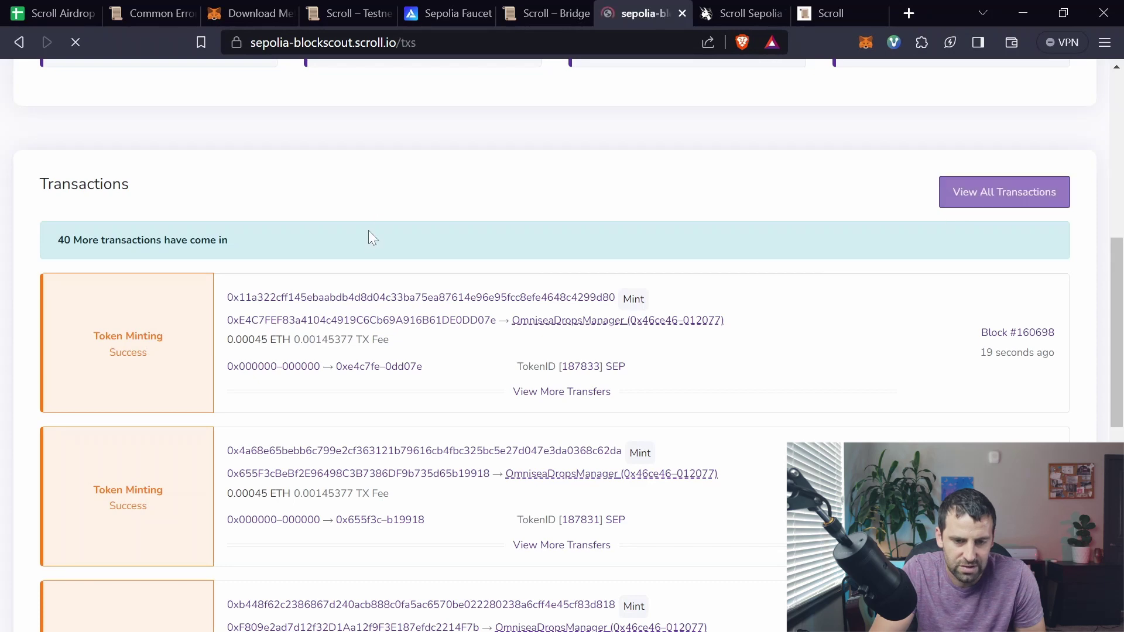
pyautogui.click(443, 209)
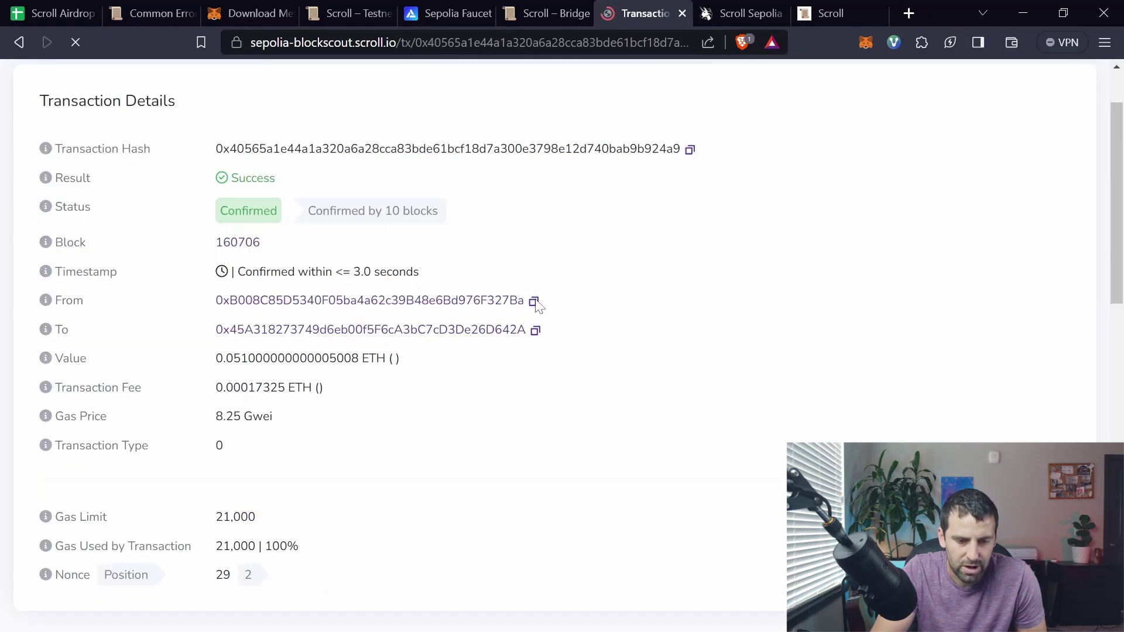
# Step: Send 0.003 ETH from MetaMask to the pasted recipient address and confirm the transfer
pyautogui.click(865, 42)
pyautogui.click(668, 263)
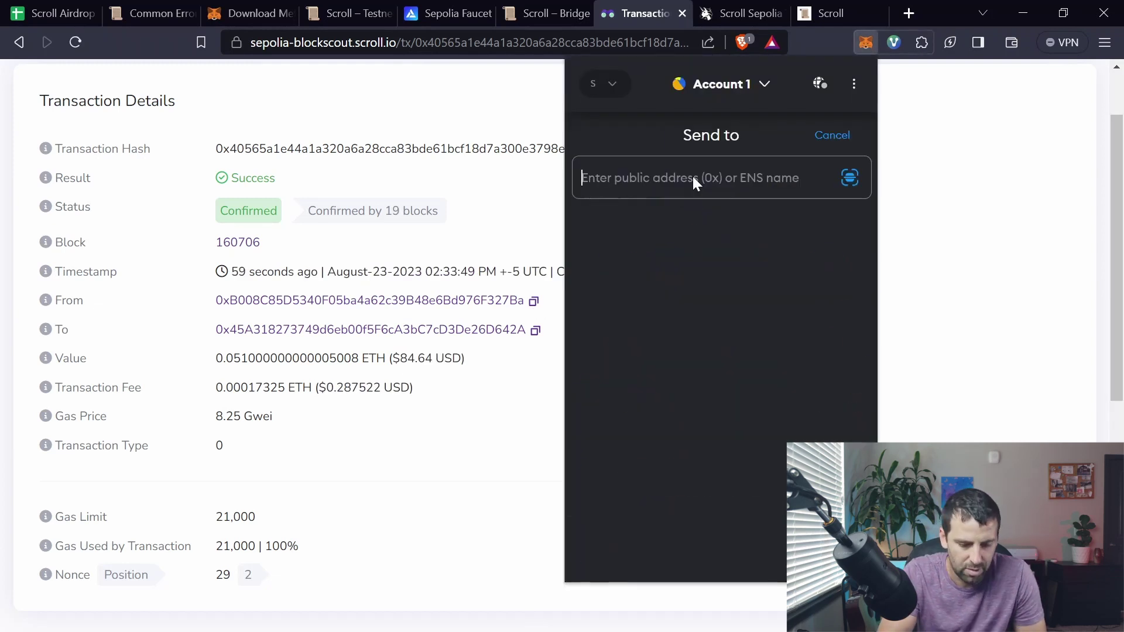
pyautogui.write('0xB008C85D5340F05ba4a62c39B48e6Bd976F327Ba')
pyautogui.write('.003')
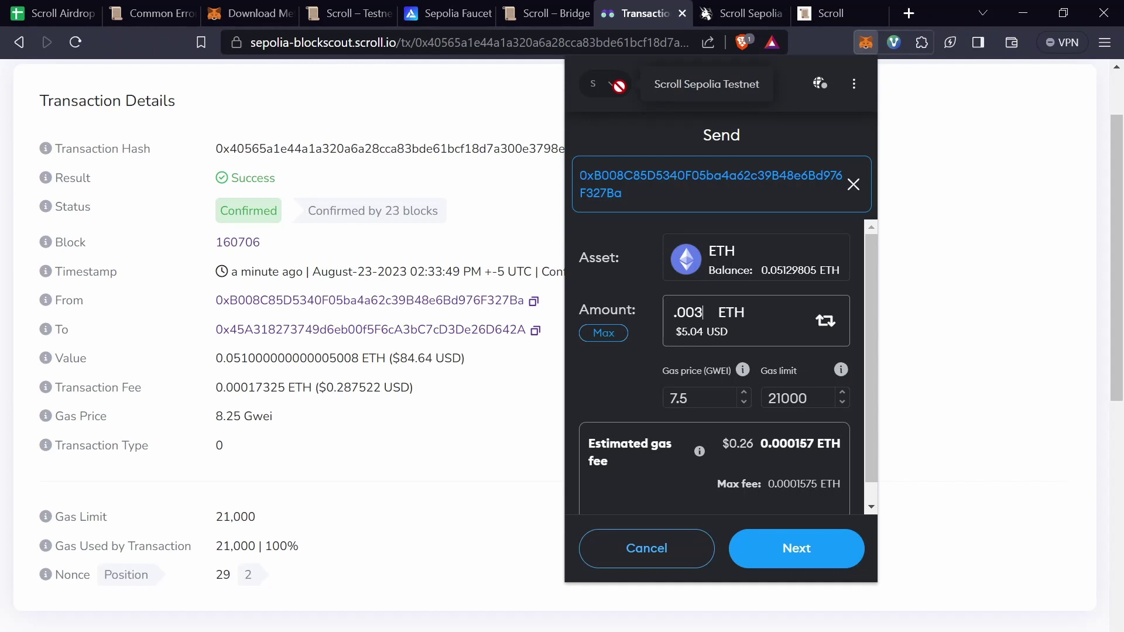
pyautogui.click(794, 549)
pyautogui.click(814, 561)
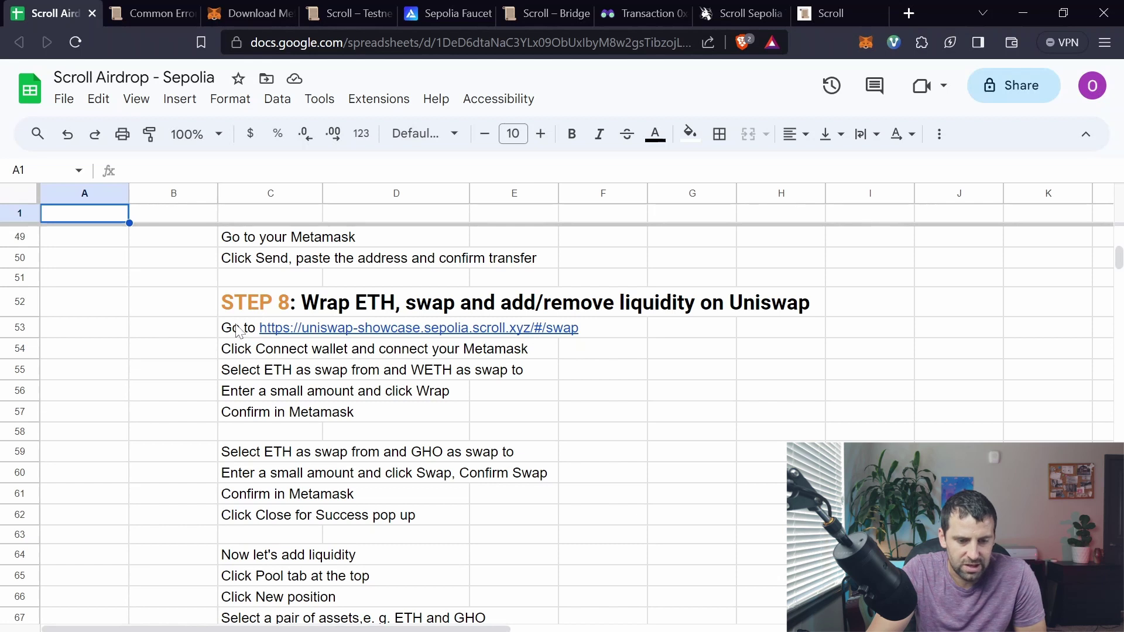
# Step: Connect the MetaMask wallet to the Scroll Sepolia Uniswap swap page
pyautogui.moveTo(244, 333)
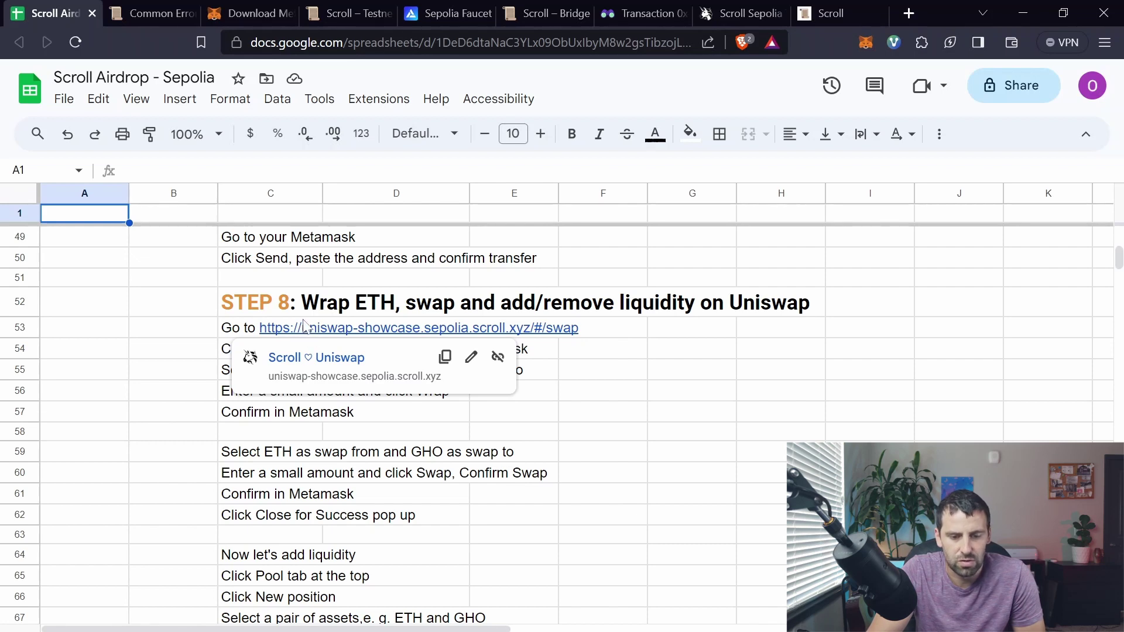
pyautogui.click(758, 17)
pyautogui.click(561, 446)
pyautogui.click(520, 308)
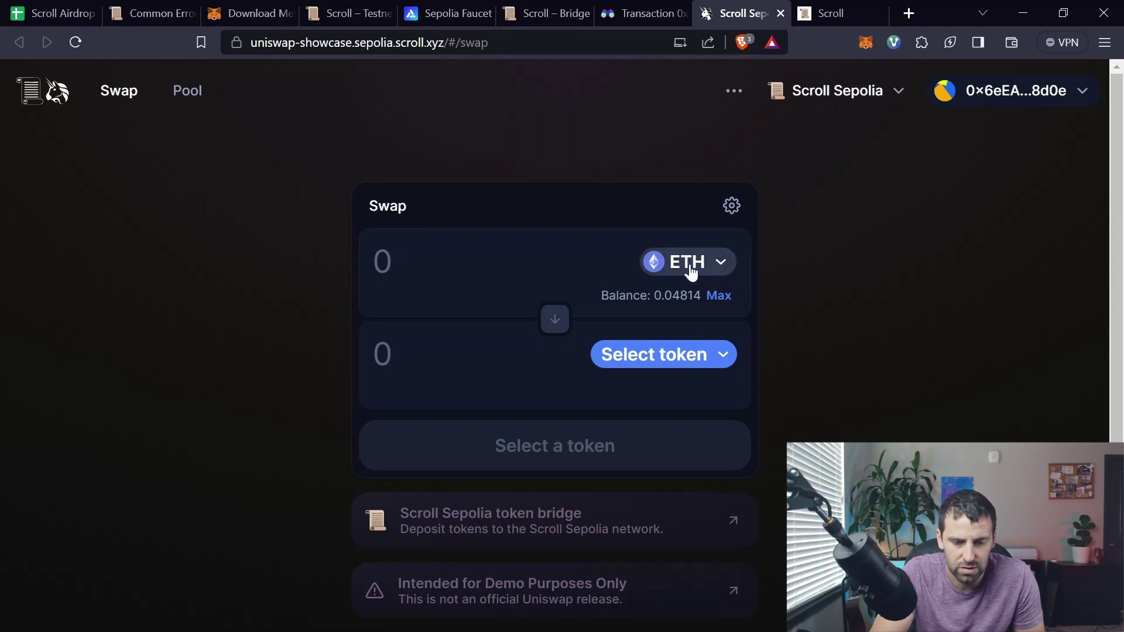
# Step: Set WETH as the output token, enter 0.002 ETH, and check the slippage settings
pyautogui.click(714, 355)
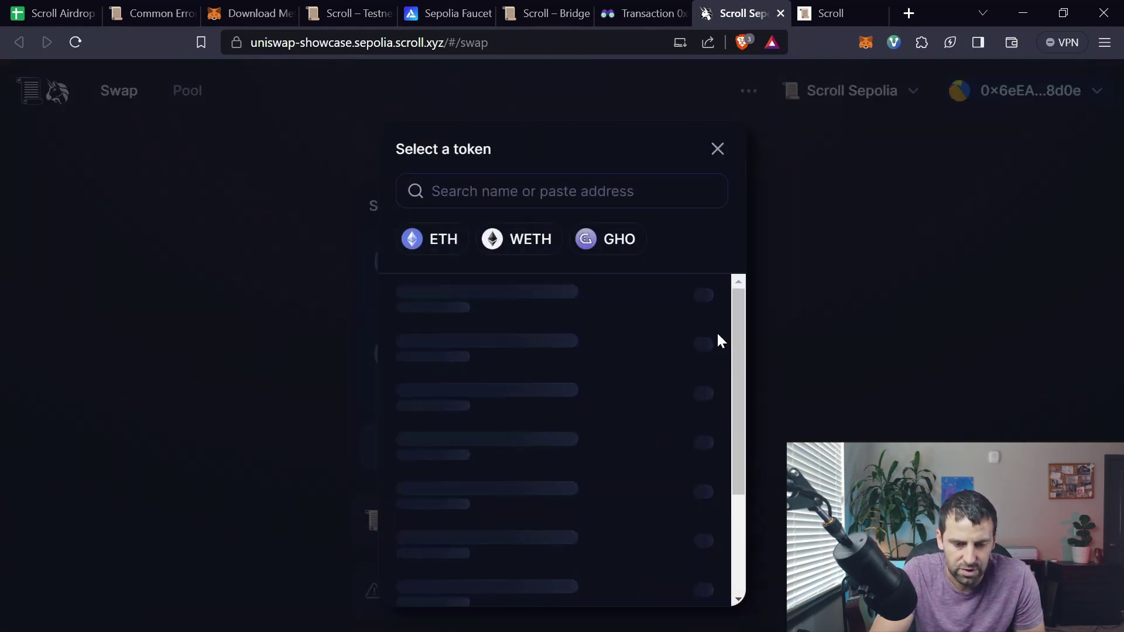
pyautogui.click(519, 243)
pyautogui.click(519, 242)
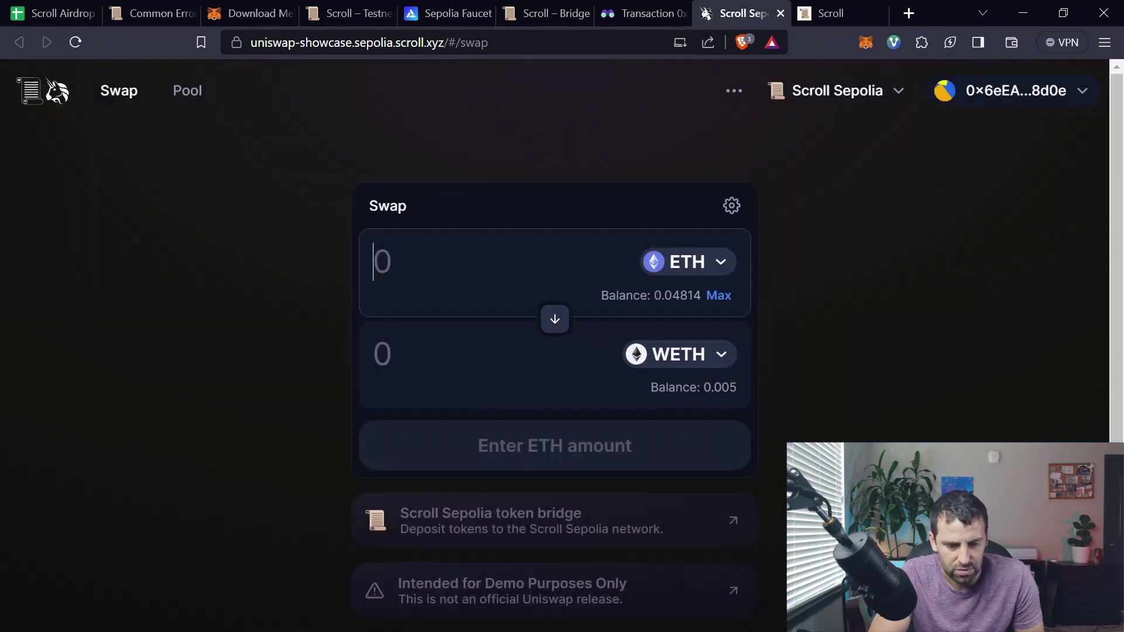
pyautogui.write('.002')
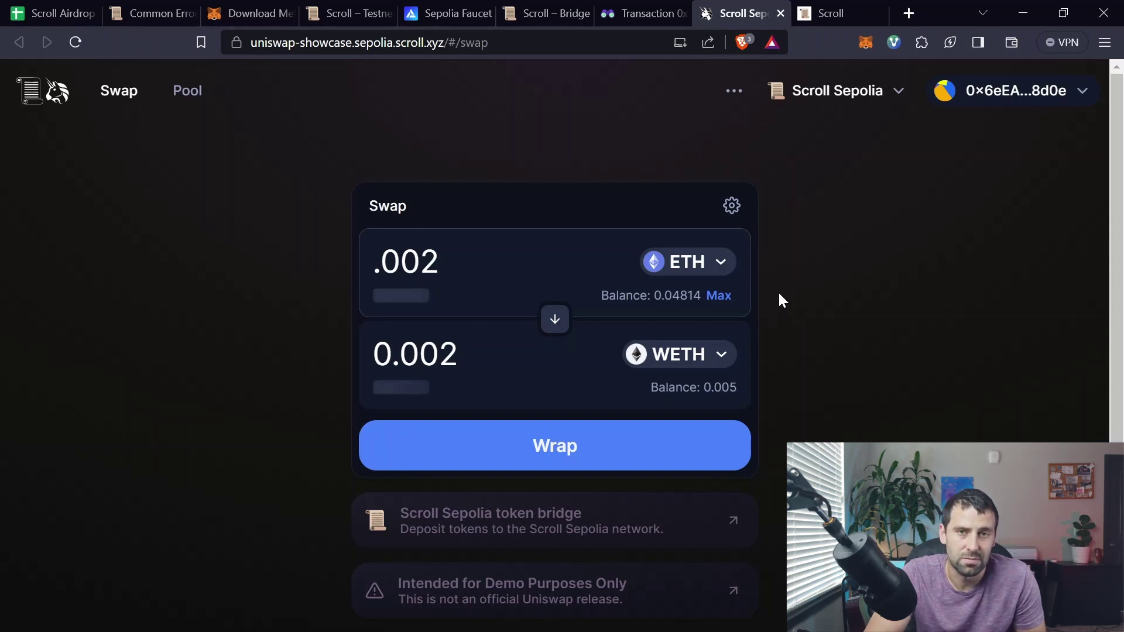
pyautogui.click(731, 206)
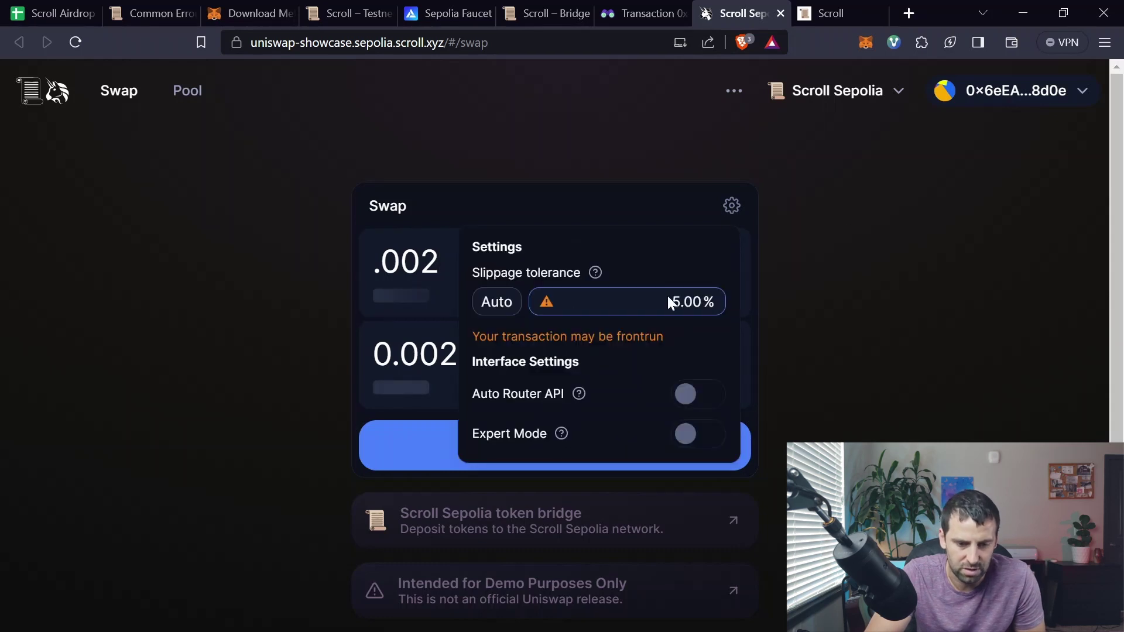
pyautogui.click(798, 313)
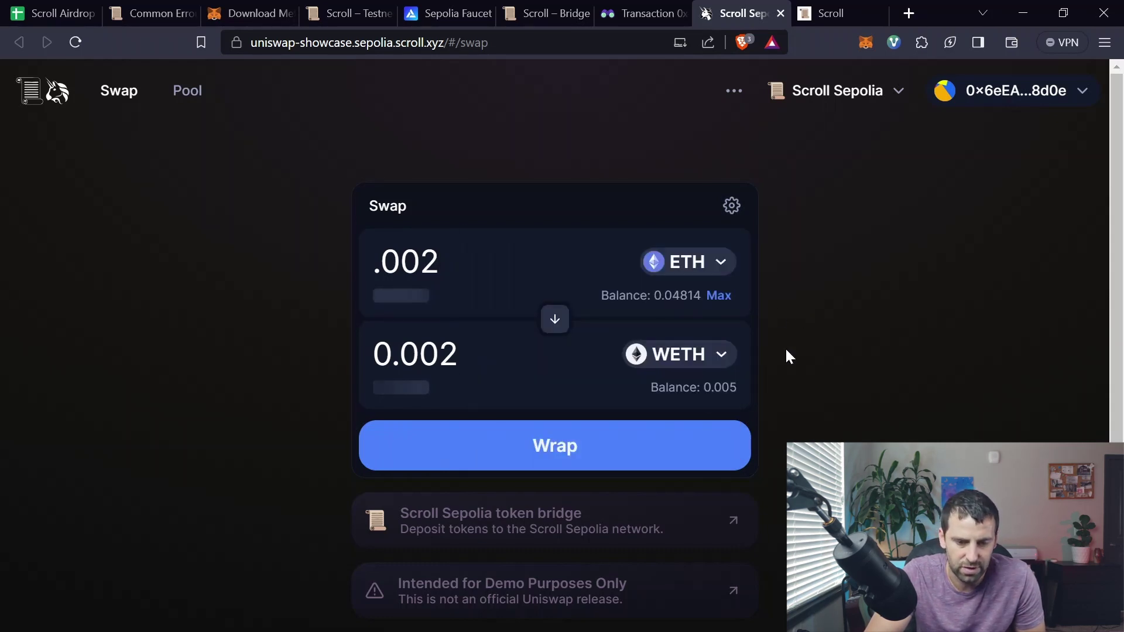
# Step: Wrap the 0.002 ETH, setting MetaMask gas limit to 35000 and gas price to 7
pyautogui.click(569, 458)
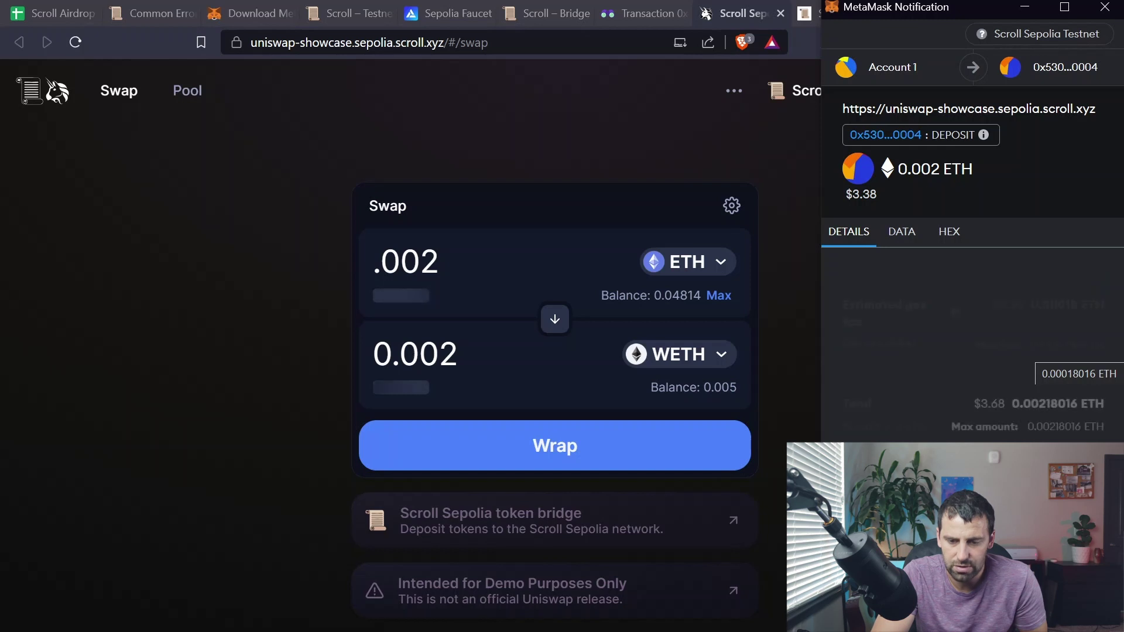
pyautogui.click(1096, 280)
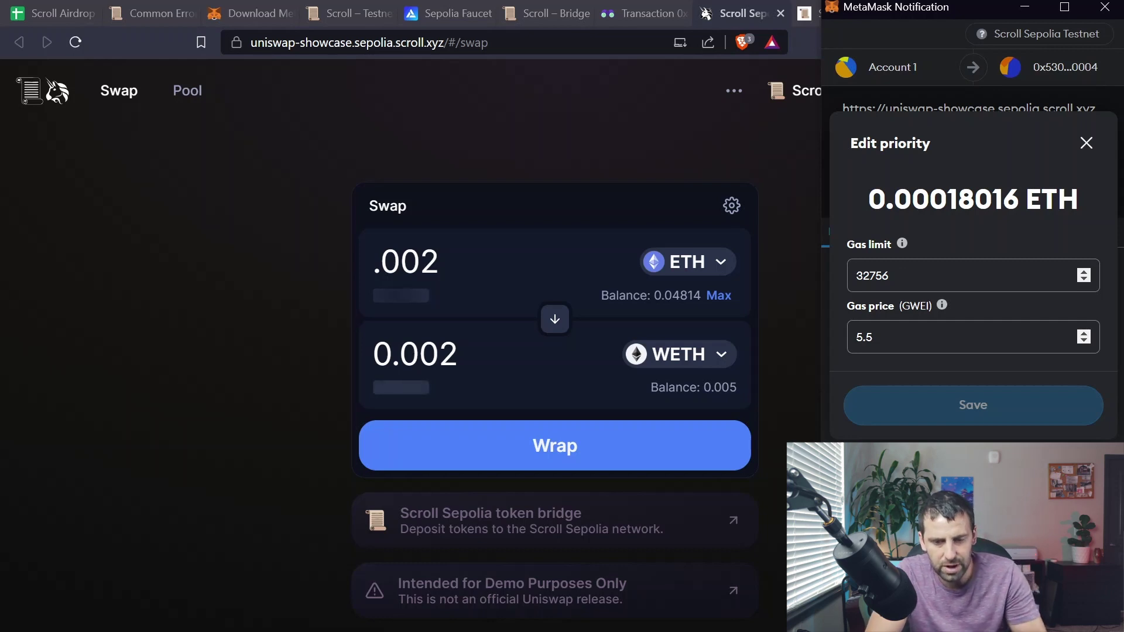
pyautogui.doubleClick(903, 269)
pyautogui.write('35000')
pyautogui.click(890, 339)
pyautogui.hotkey('ctrl', 'a')
pyautogui.write('7')
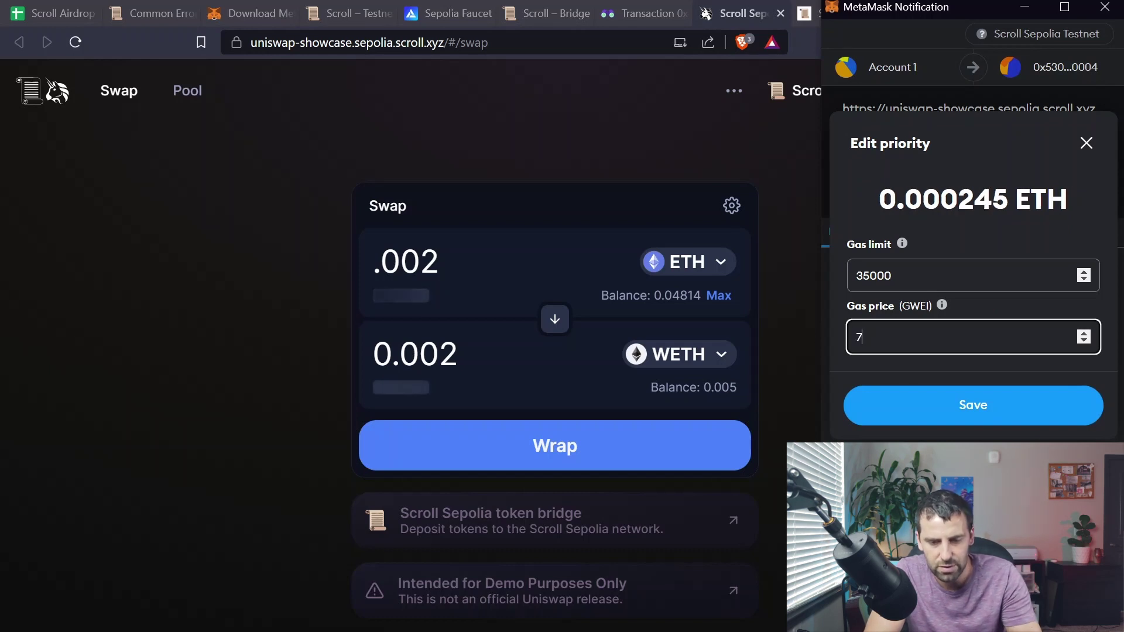
pyautogui.click(978, 413)
pyautogui.click(1051, 506)
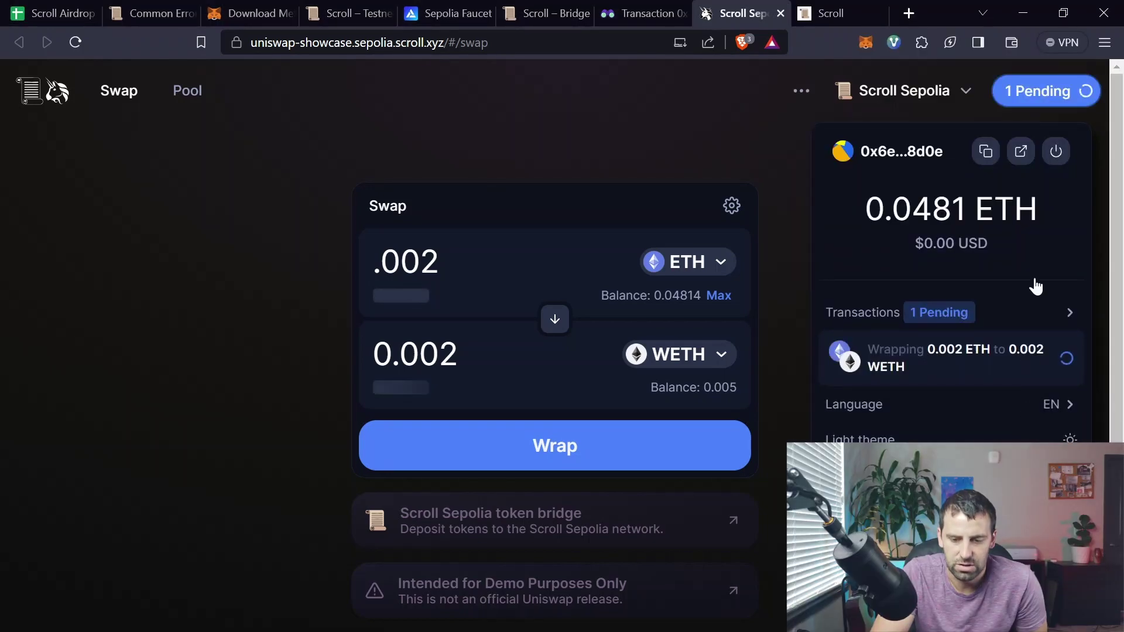
# Step: Review the recent transactions list, then close the wallet details
pyautogui.click(1030, 312)
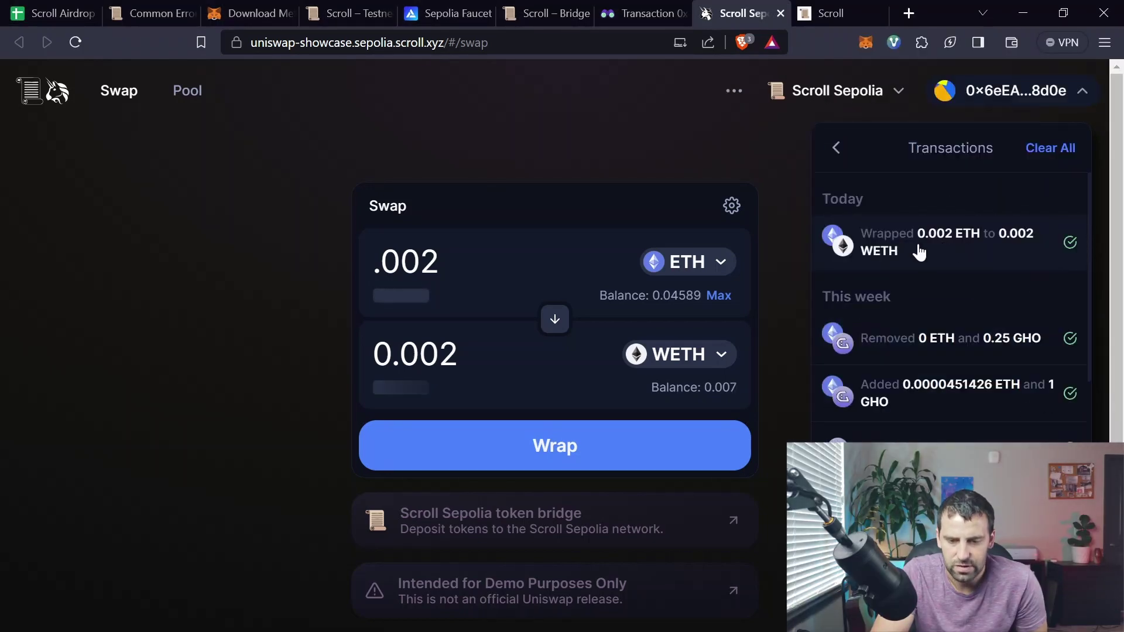
pyautogui.click(835, 150)
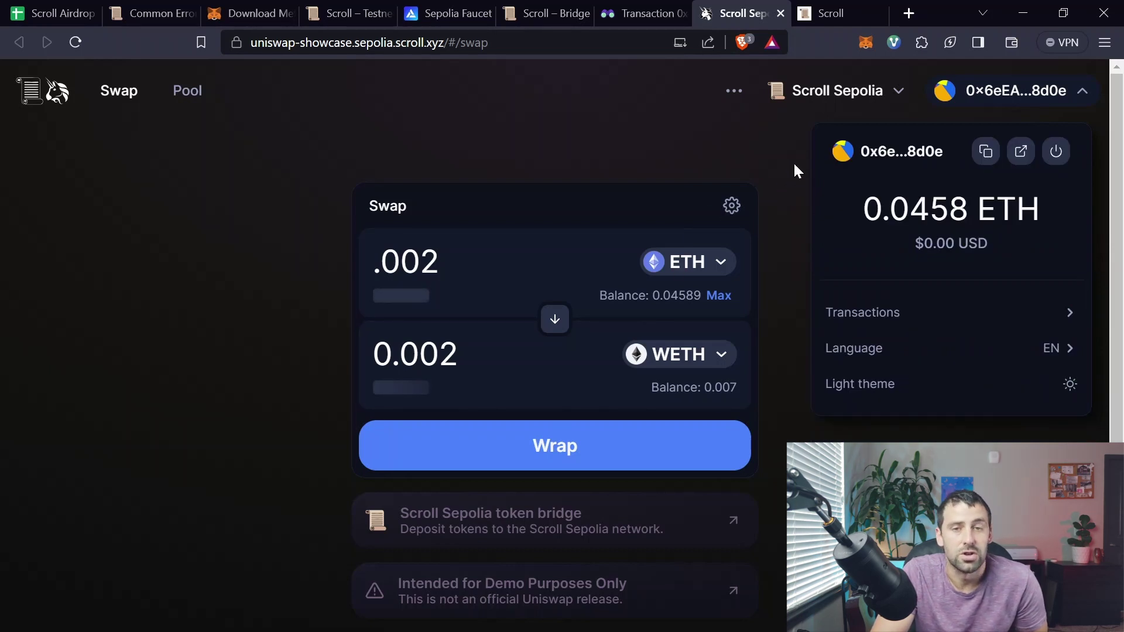
pyautogui.click(788, 157)
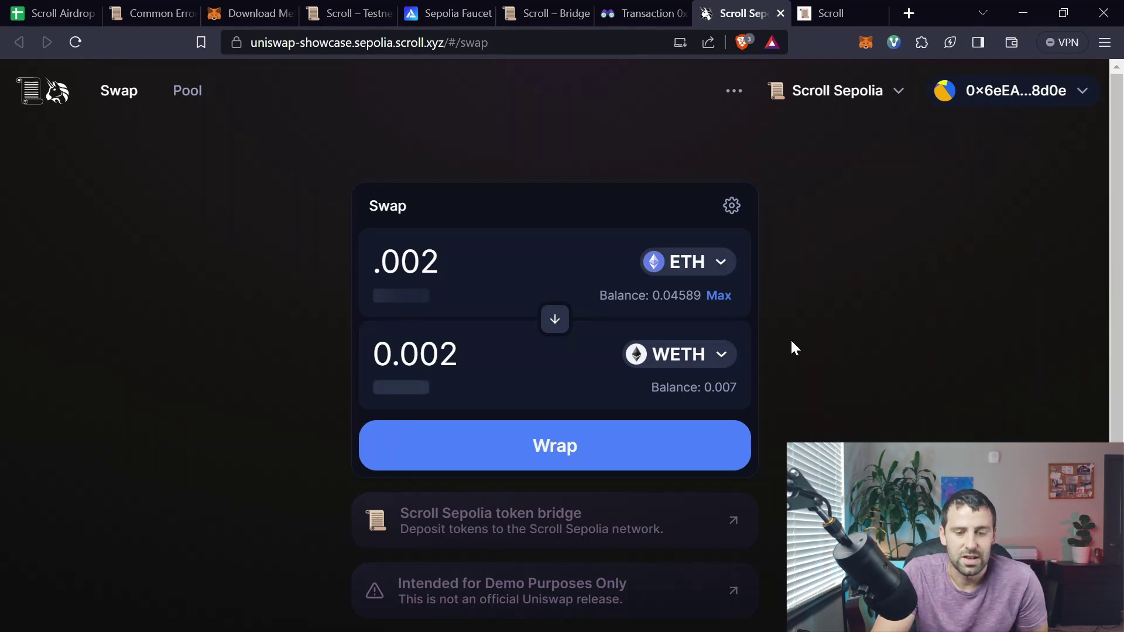
# Step: Swap 0.002 ETH for about 0.6168 GHO, confirm in MetaMask, then go to Pools
pyautogui.click(722, 357)
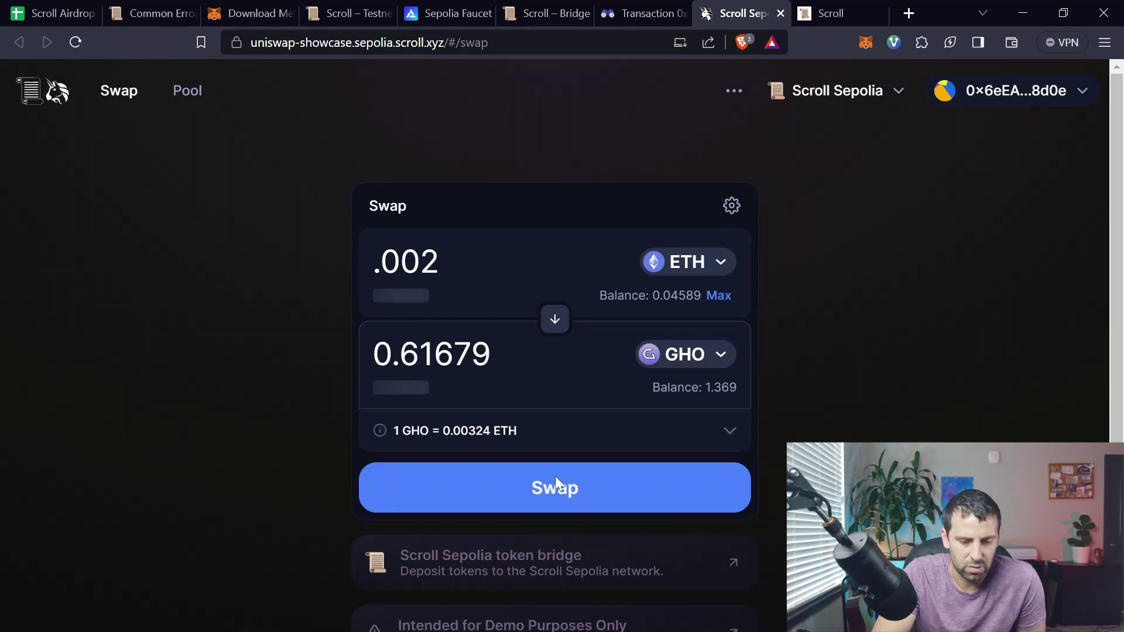
pyautogui.click(558, 500)
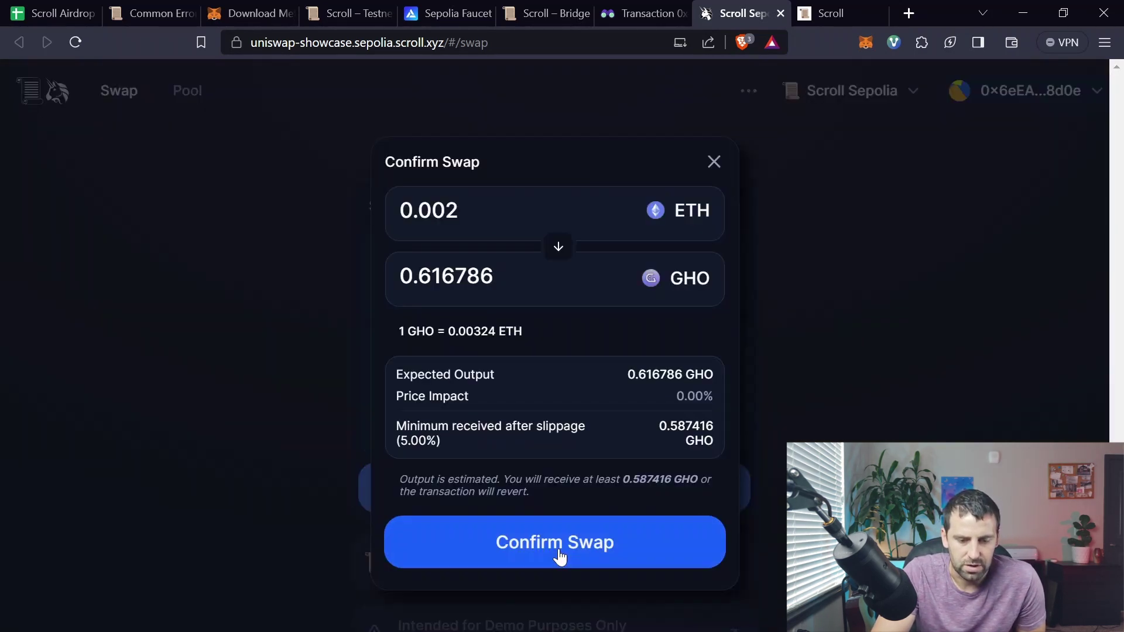
pyautogui.click(557, 550)
pyautogui.click(1049, 505)
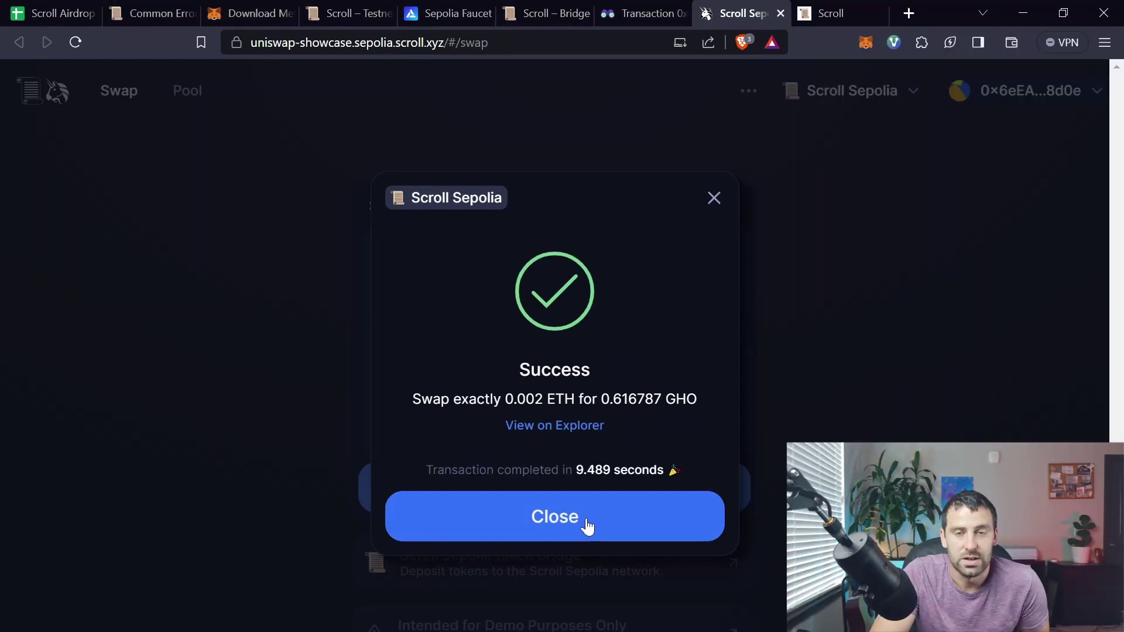
pyautogui.click(572, 526)
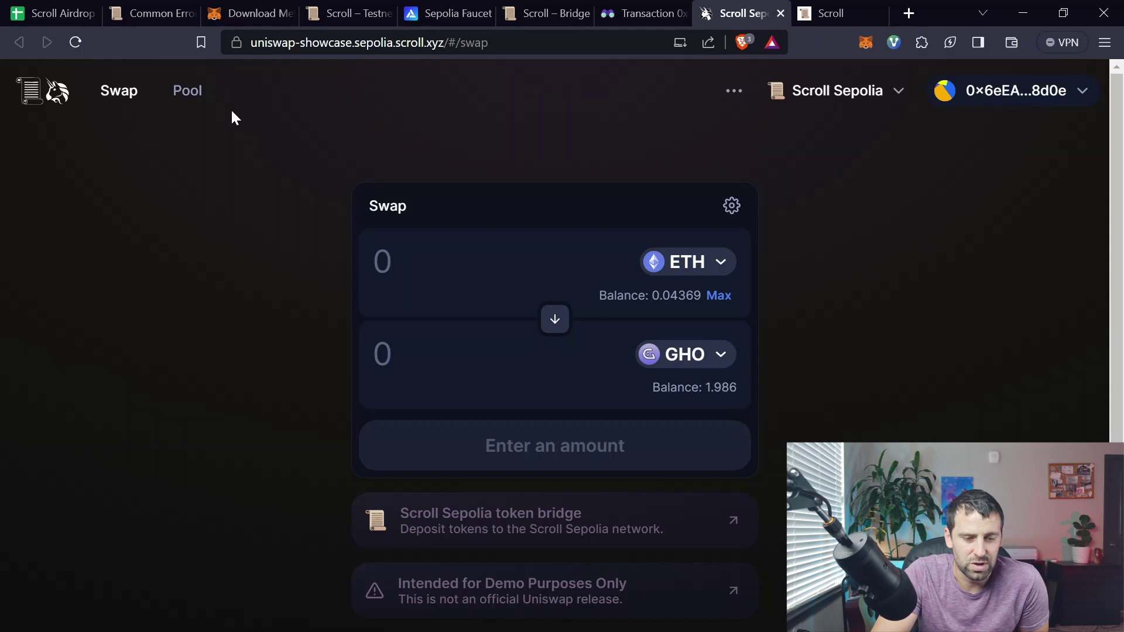
pyautogui.click(198, 95)
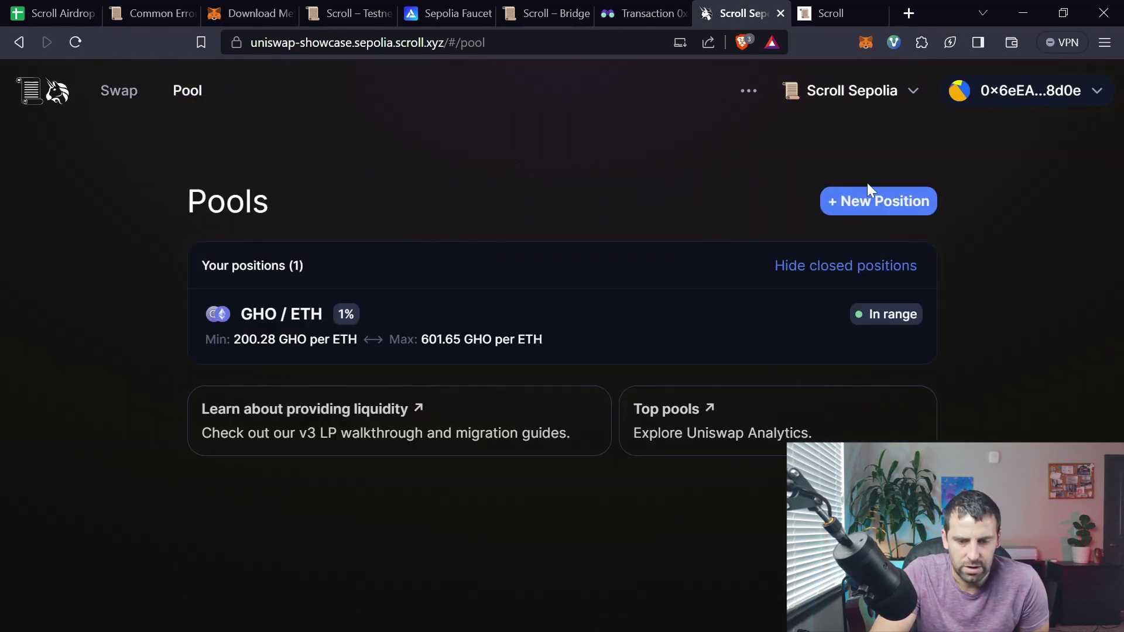
# Step: Start a new ETH/GHO liquidity position and choose the 1% fee tier
pyautogui.click(875, 201)
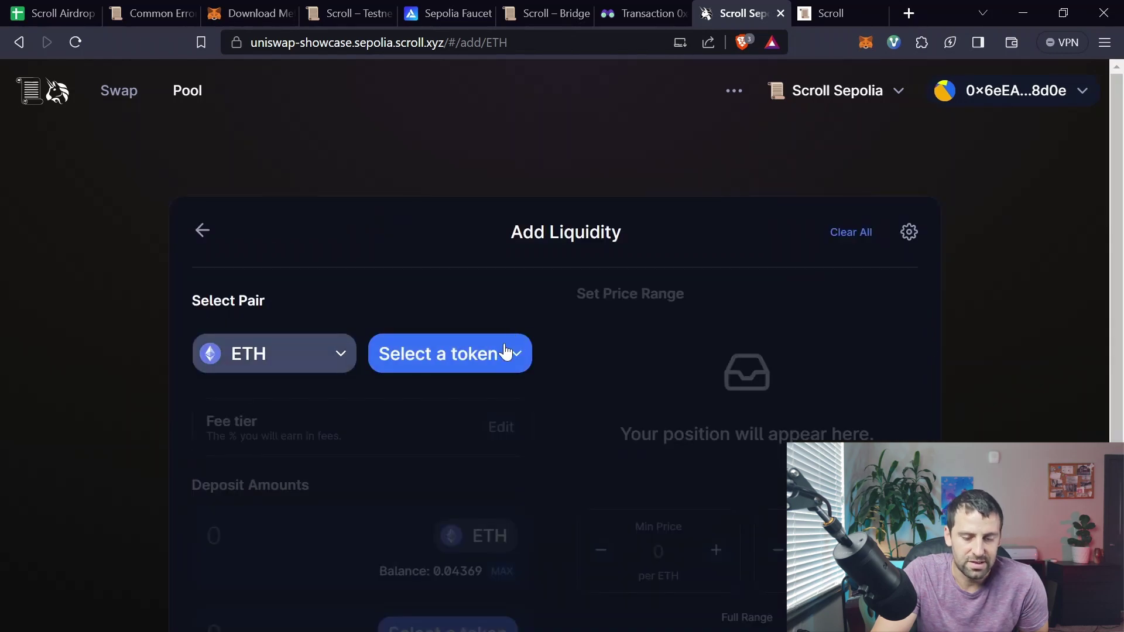
pyautogui.click(498, 355)
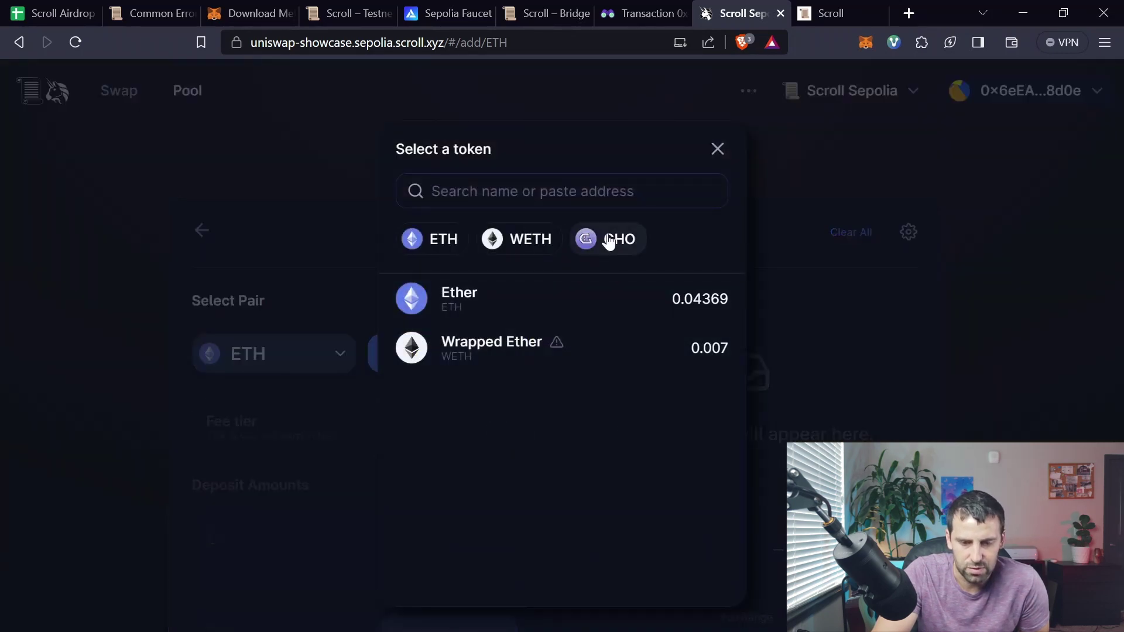
pyautogui.click(608, 240)
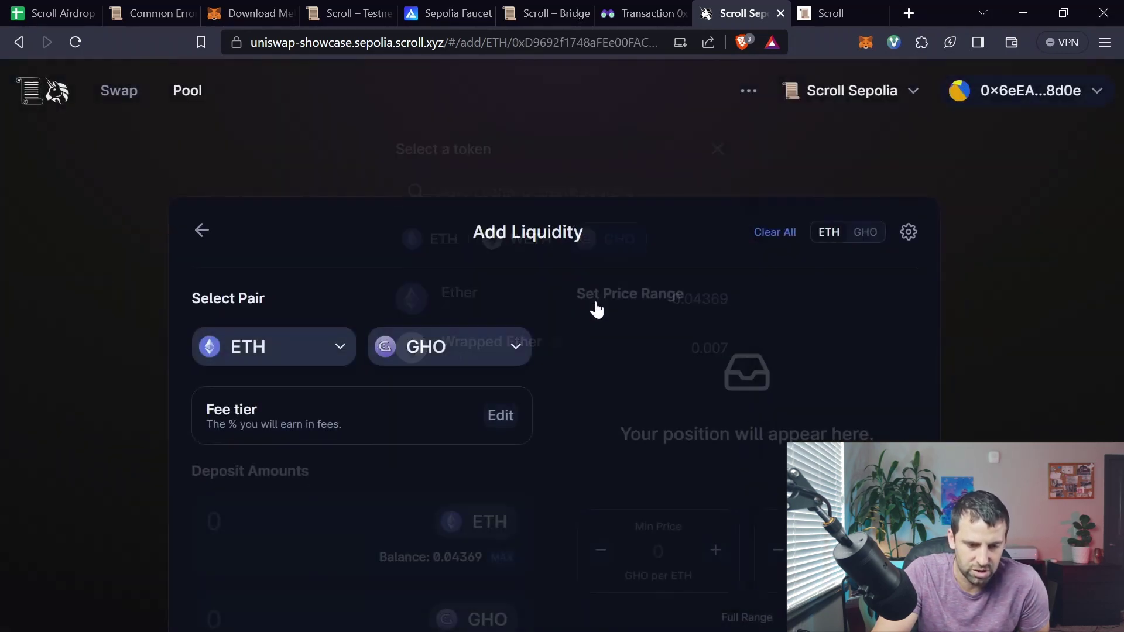
pyautogui.scroll(-1, 383, 400)
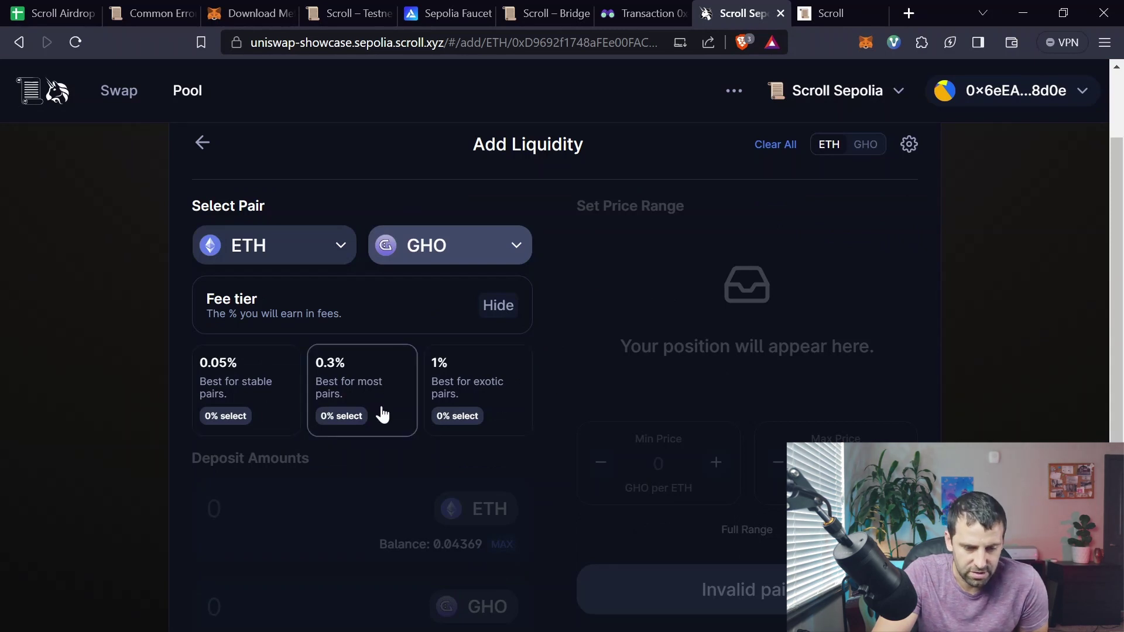
pyautogui.click(492, 381)
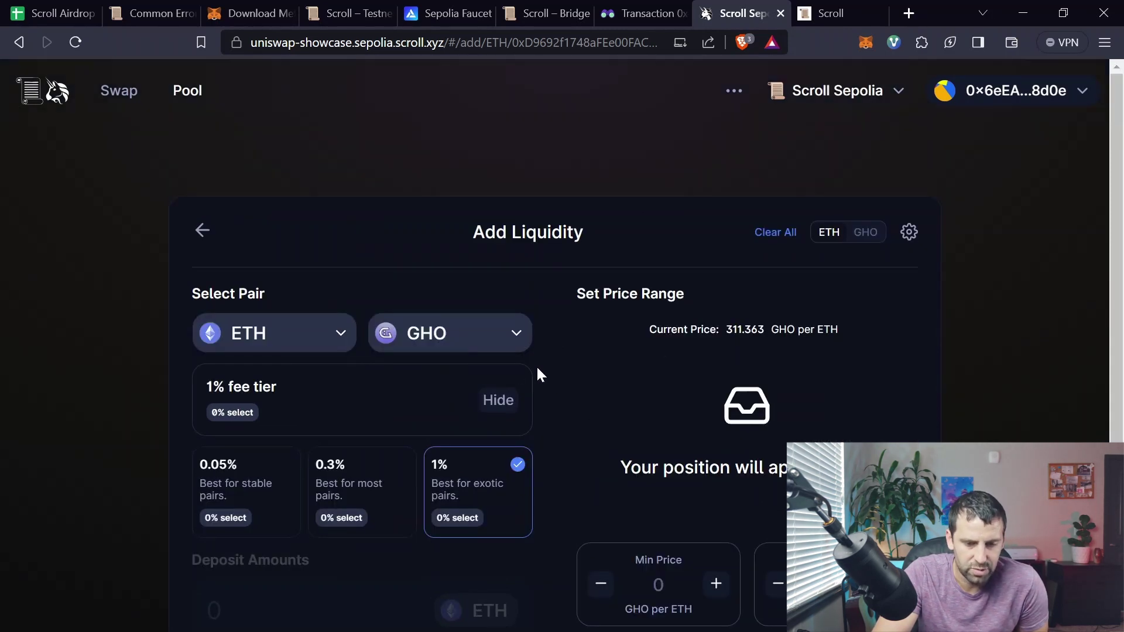
pyautogui.scroll(-2, 640, 419)
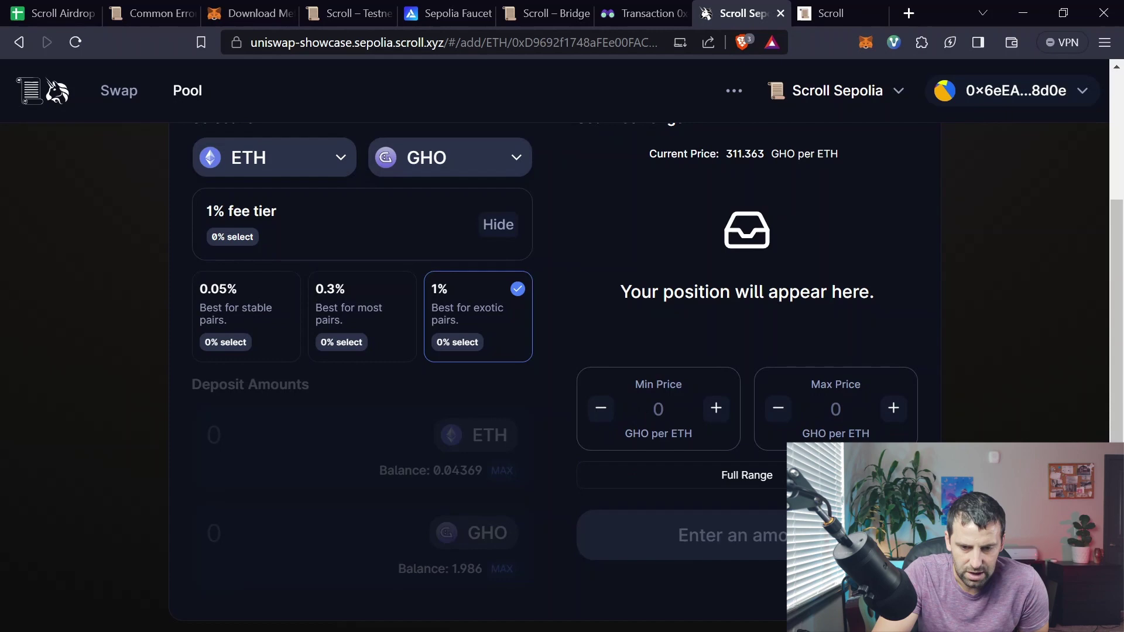
pyautogui.scroll(2, 766, 342)
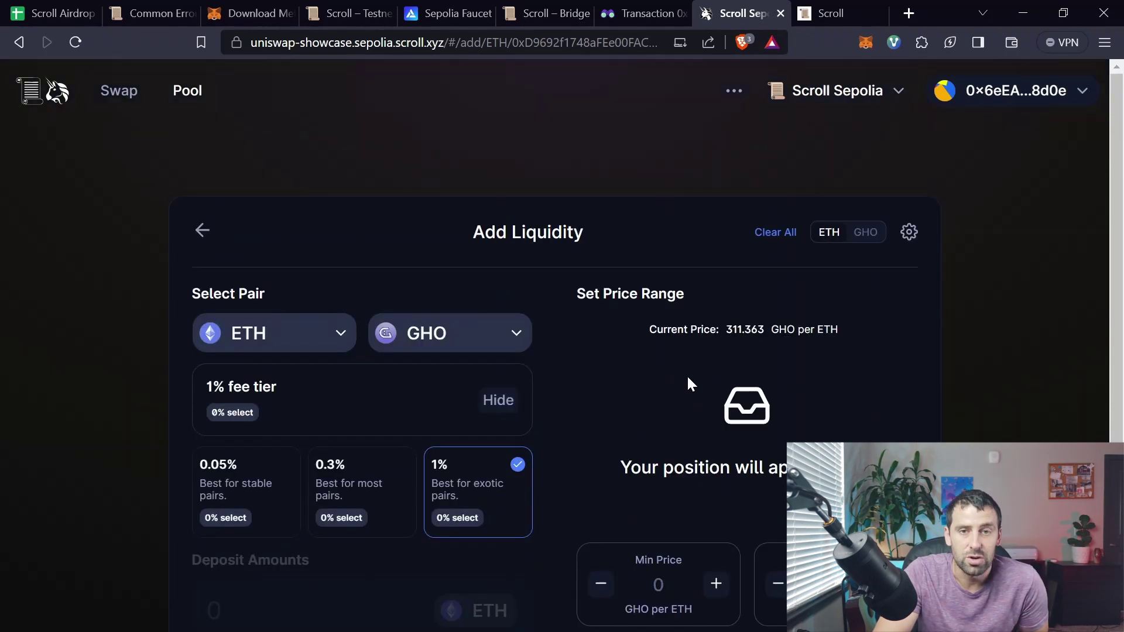
pyautogui.scroll(-3, 687, 375)
pyautogui.scroll(3, 740, 383)
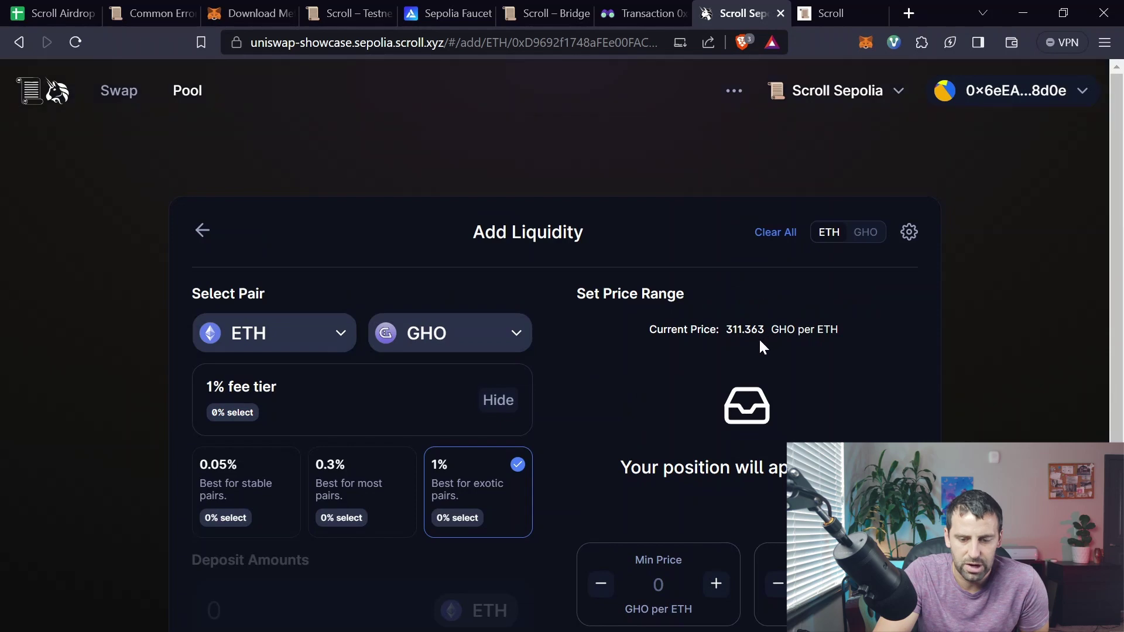
pyautogui.scroll(-3, 831, 362)
pyautogui.scroll(2, 836, 398)
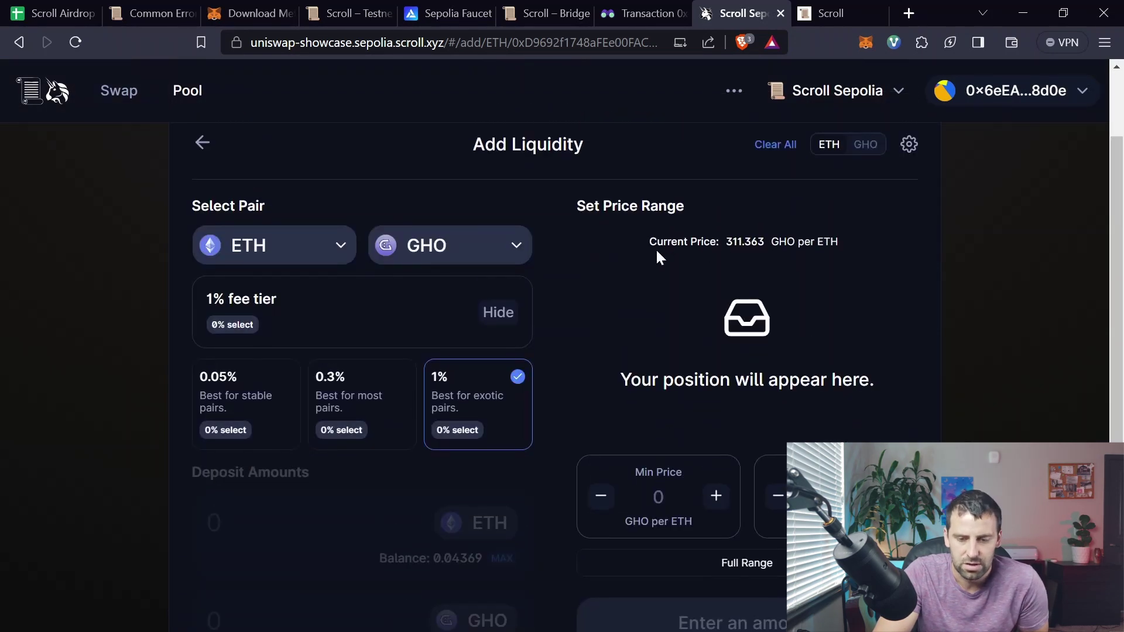
pyautogui.scroll(-2, 731, 281)
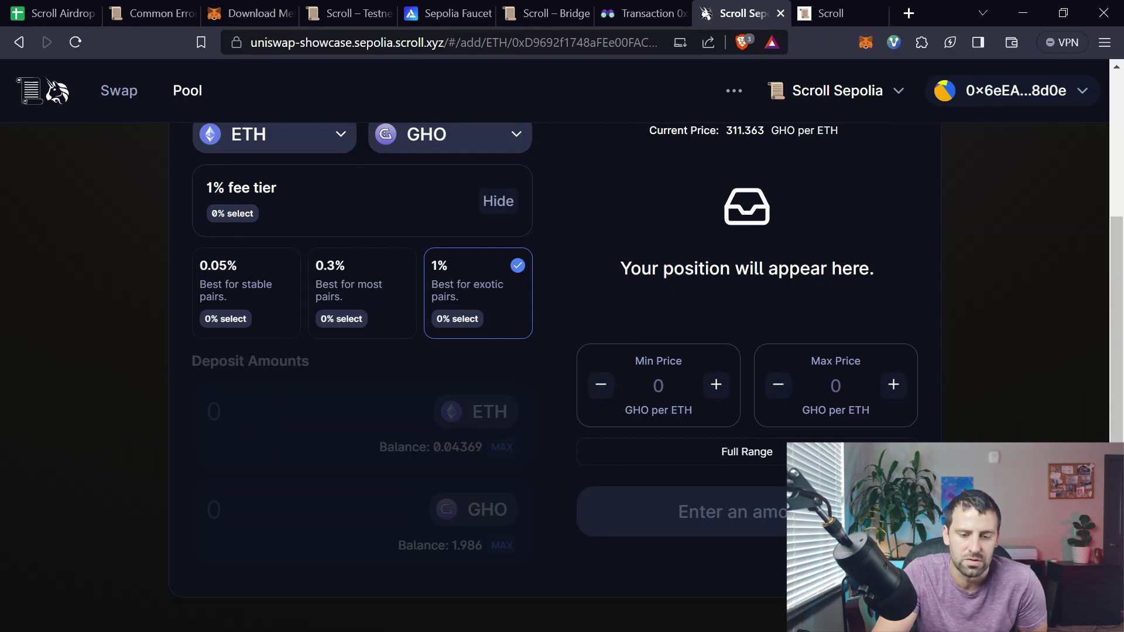
# Step: Enter a price range of 200 minimum and 400 maximum GHO per ETH
pyautogui.click(727, 350)
pyautogui.write('200')
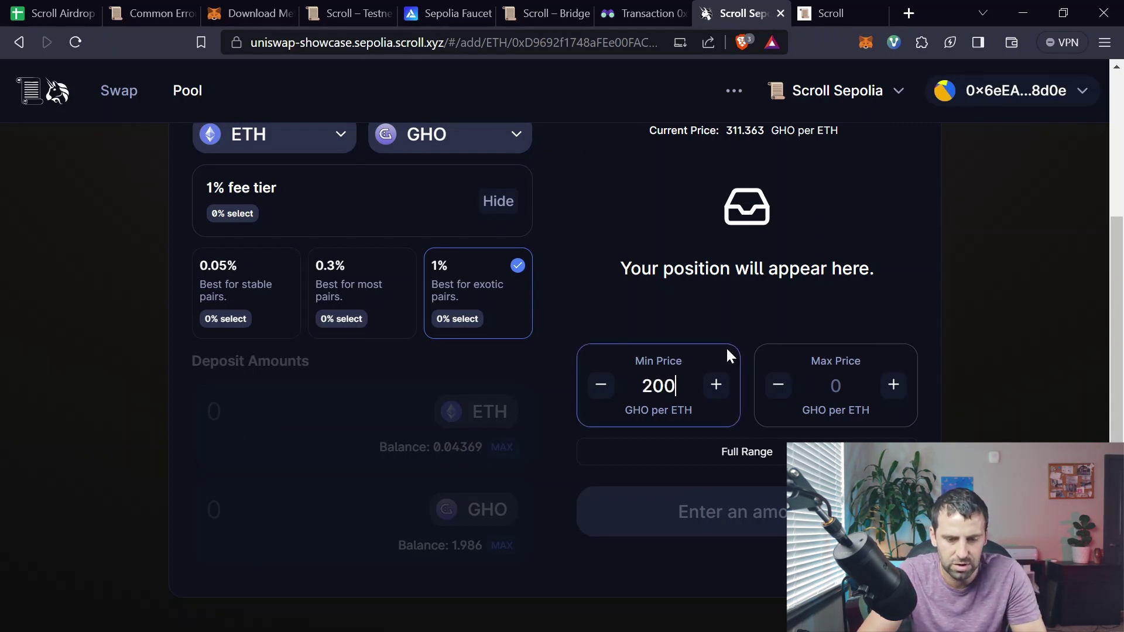
pyautogui.click(845, 379)
pyautogui.write('400')
pyautogui.click(255, 405)
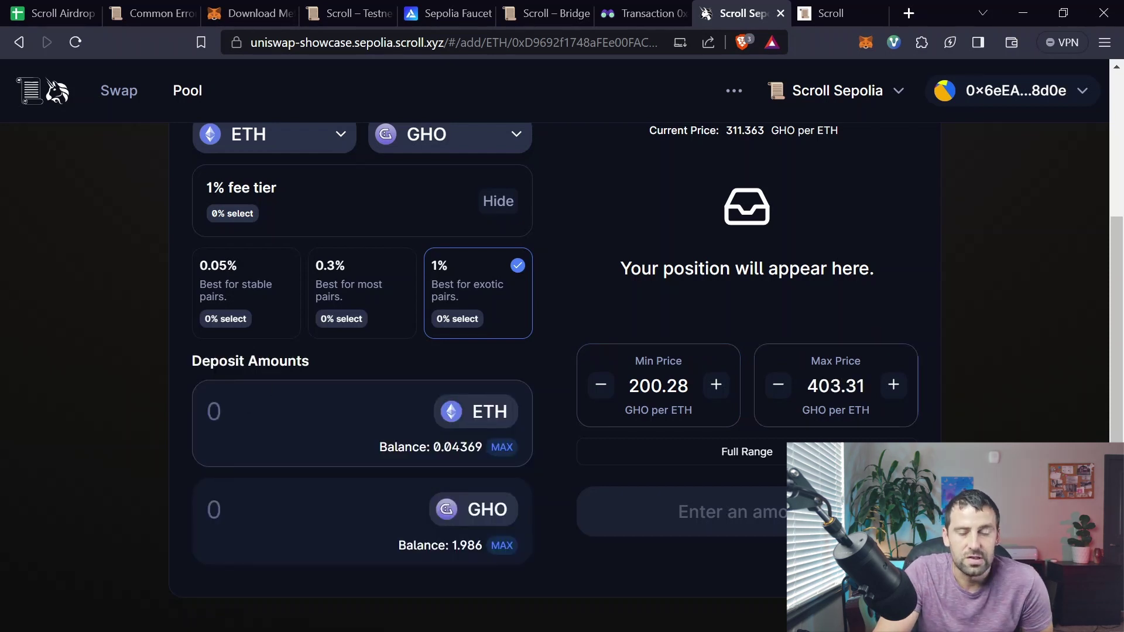
pyautogui.click(248, 502)
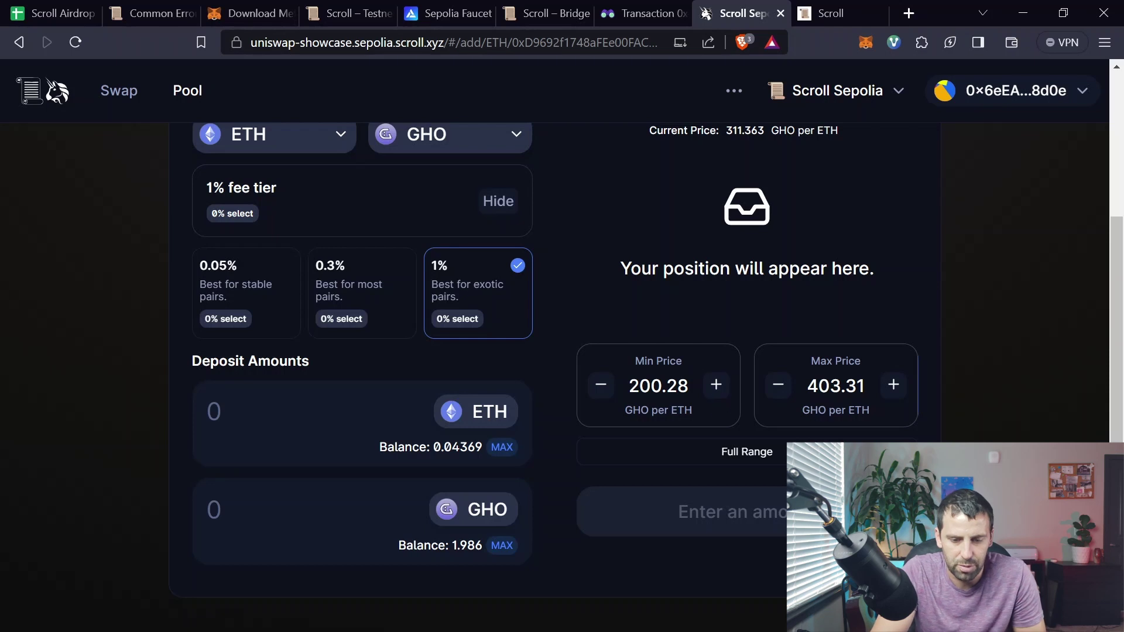
# Step: Try a 300 maximum price, then restore 400 so it snaps to 403.31
pyautogui.moveTo(807, 386); pyautogui.dragTo(865, 386)
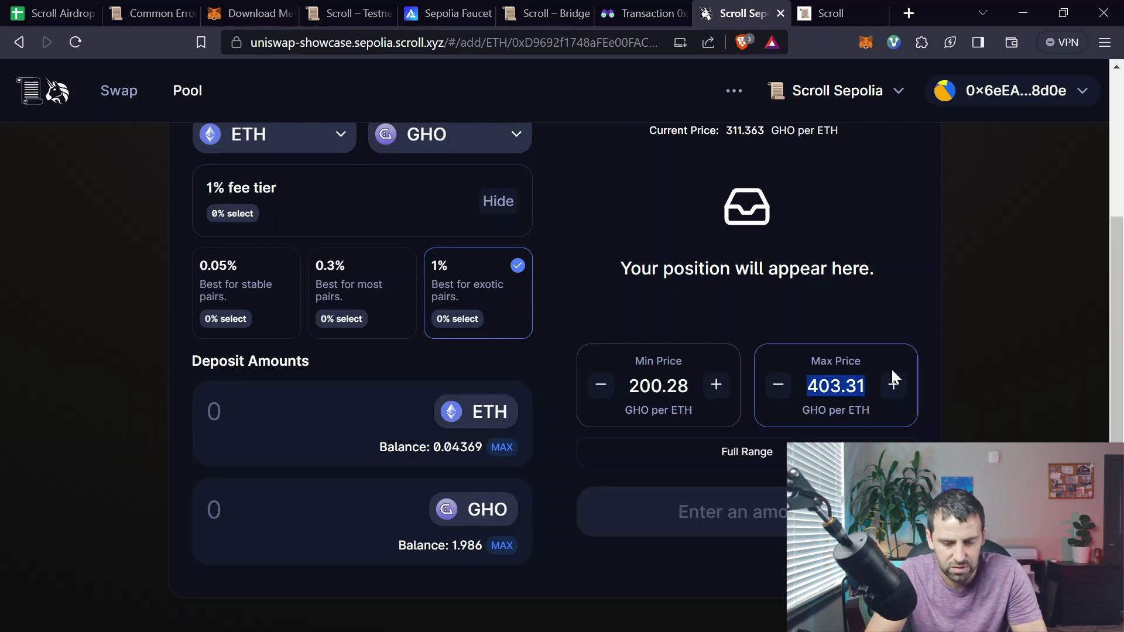
pyautogui.write('300')
pyautogui.click(259, 468)
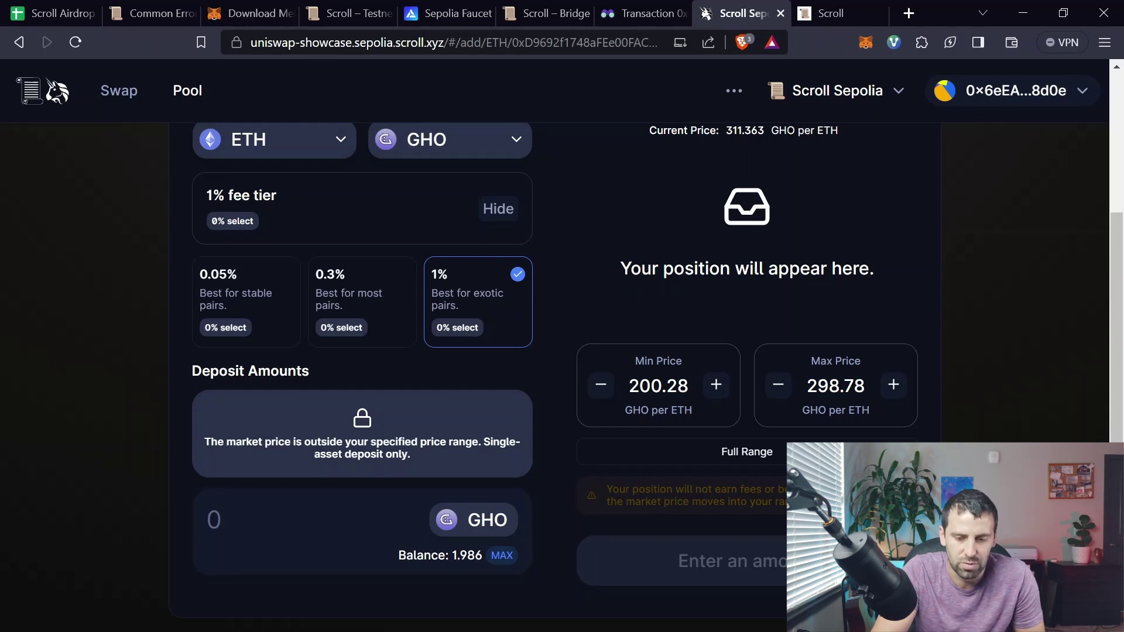
pyautogui.doubleClick(835, 386)
pyautogui.write('400')
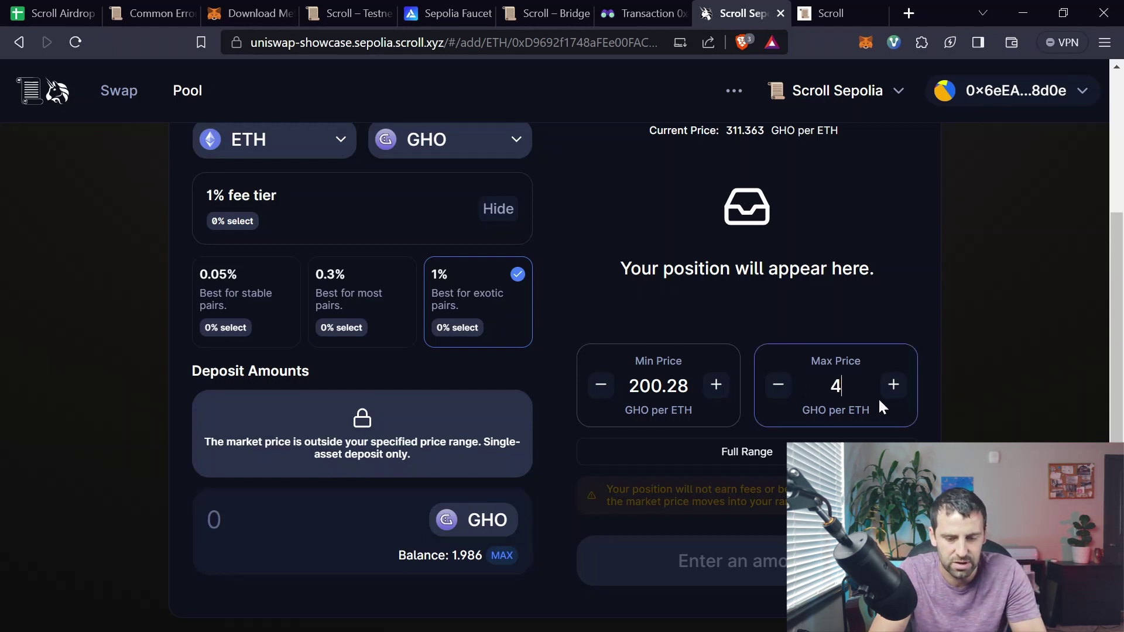
pyautogui.click(856, 309)
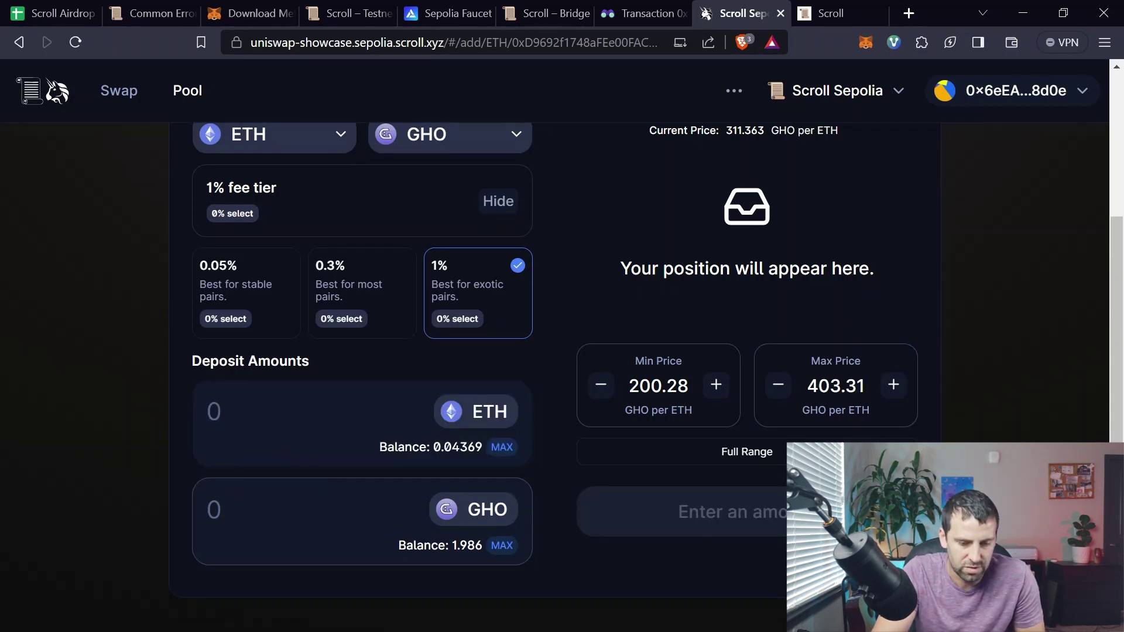
# Step: Deposit 0.01 GHO into the position, preview, add and approve it in MetaMask
pyautogui.write('.01')
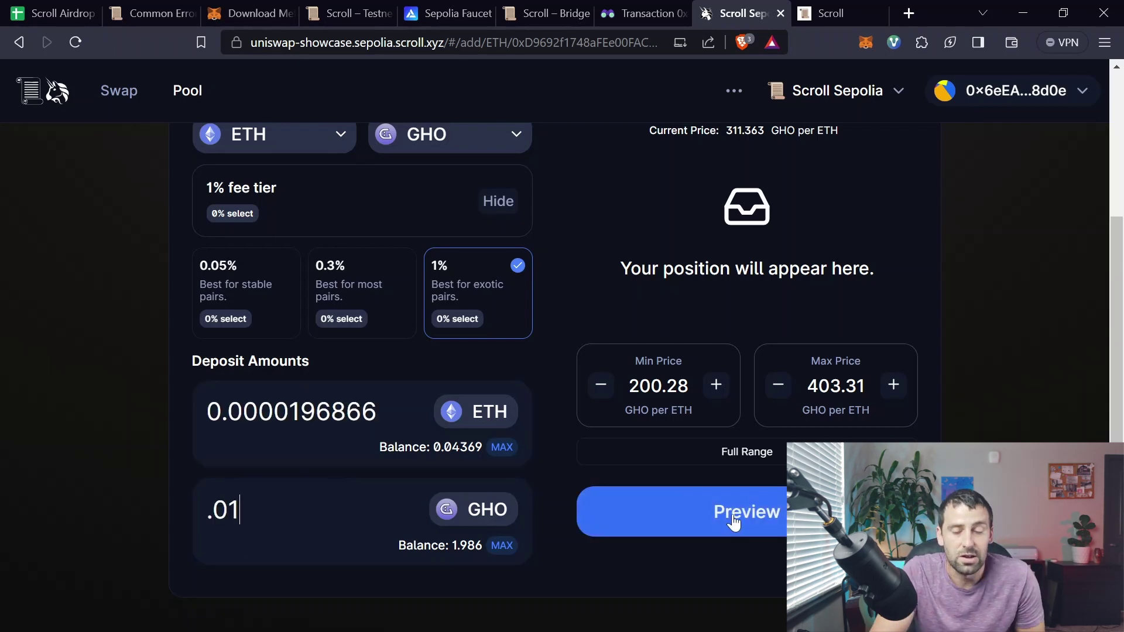
pyautogui.click(743, 515)
pyautogui.click(545, 582)
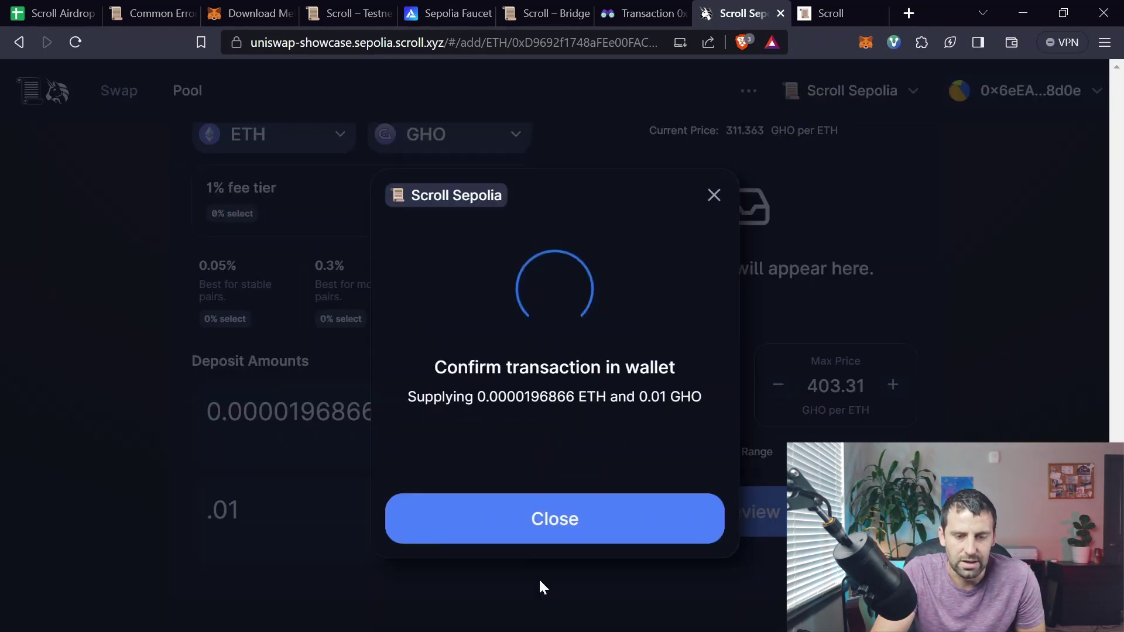
pyautogui.click(1044, 498)
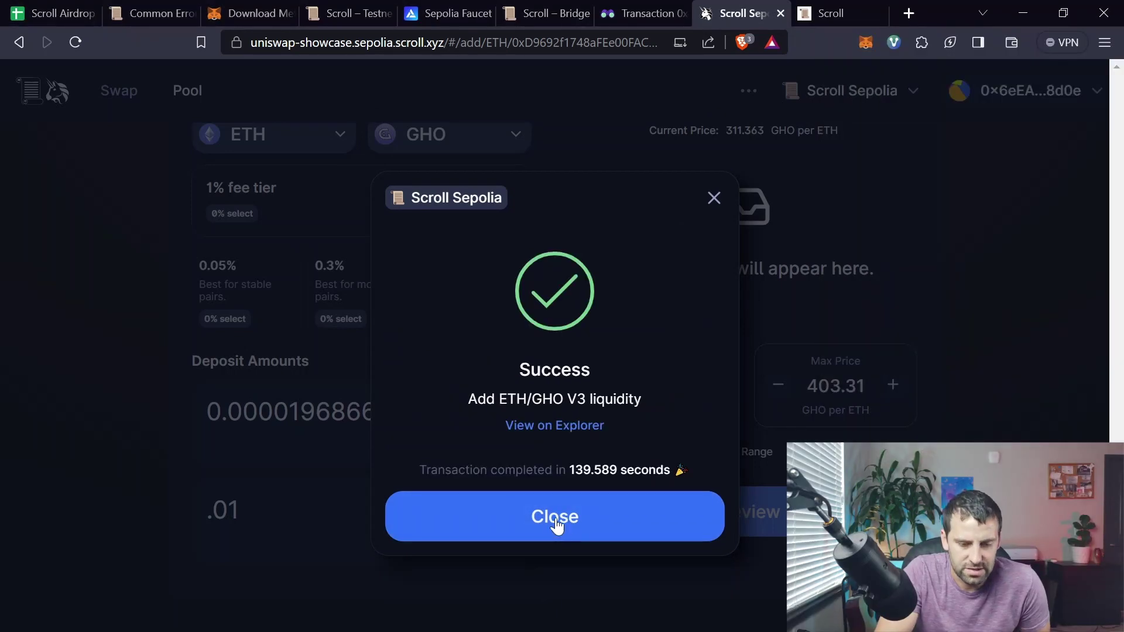
pyautogui.click(572, 523)
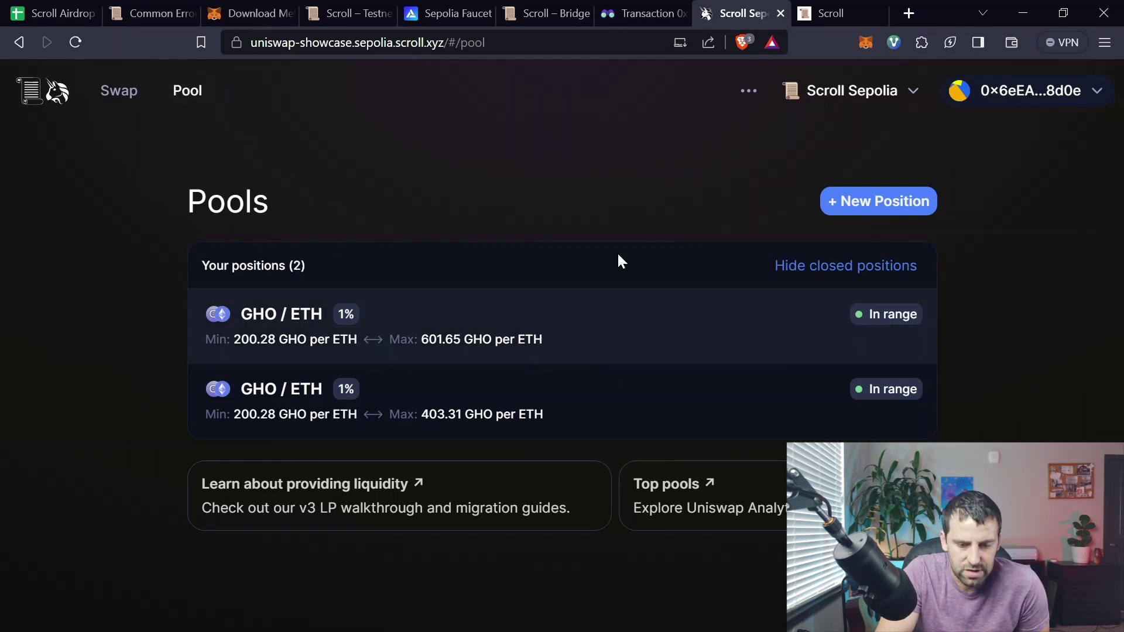
# Step: Remove 25% of the first GHO/ETH position's liquidity and approve it in MetaMask
pyautogui.click(649, 321)
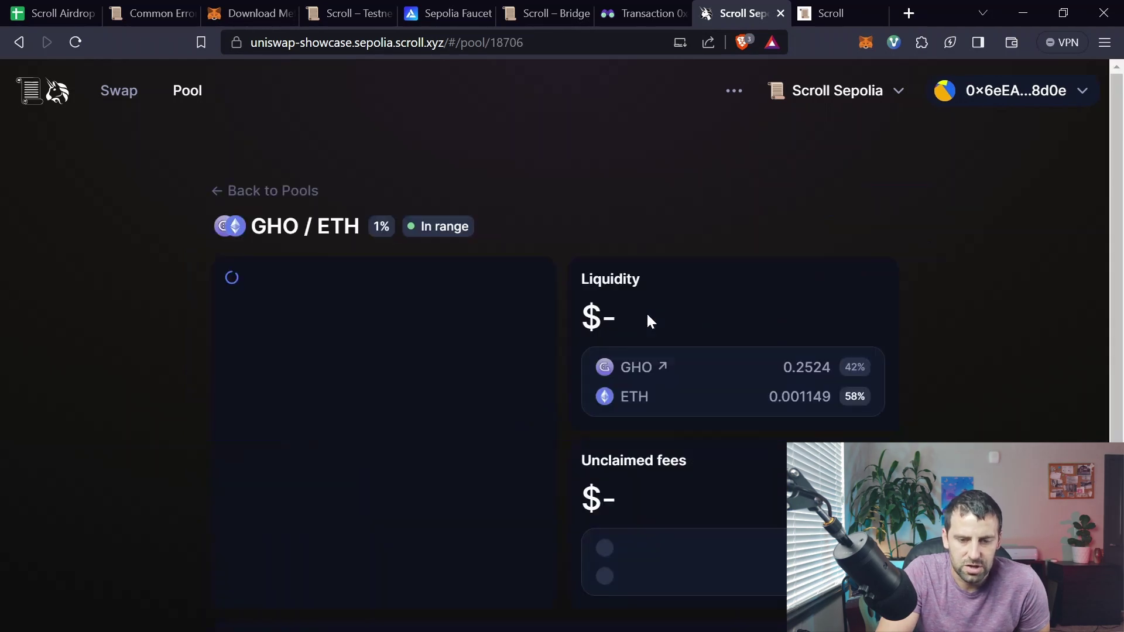
pyautogui.click(858, 233)
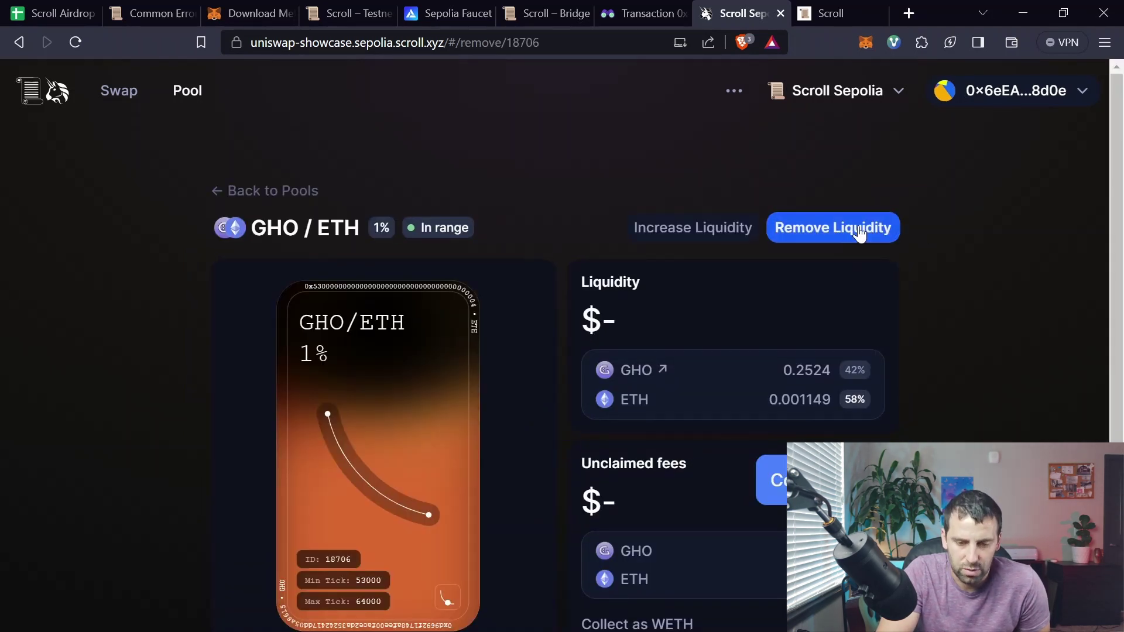
pyautogui.click(524, 307)
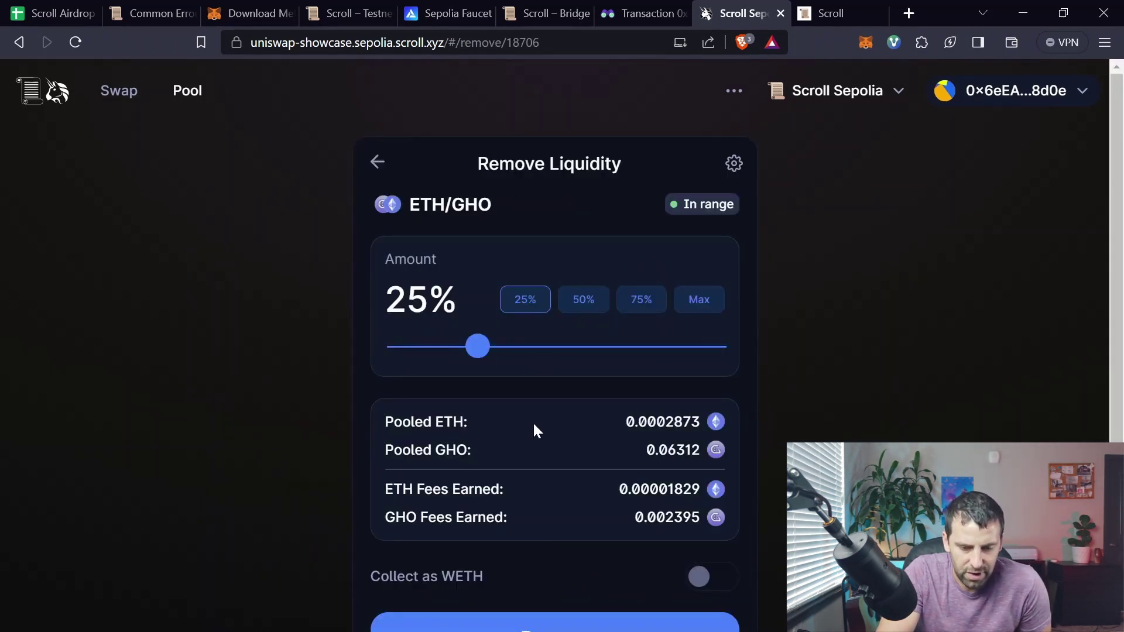
pyautogui.scroll(-2, 533, 424)
pyautogui.click(557, 552)
pyautogui.click(563, 461)
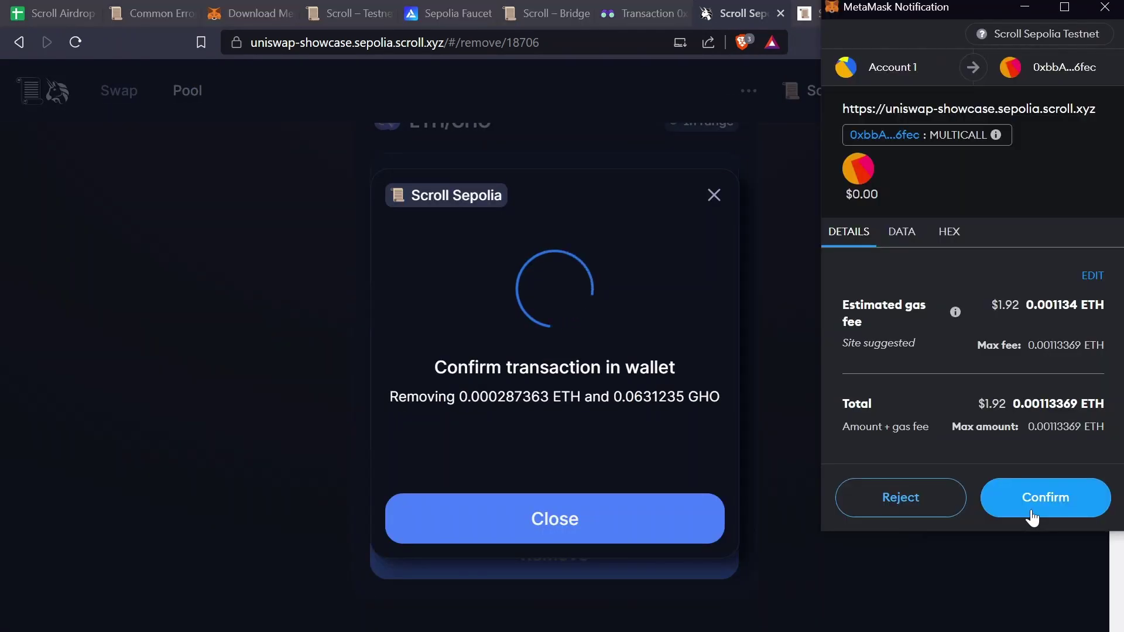
pyautogui.click(1032, 518)
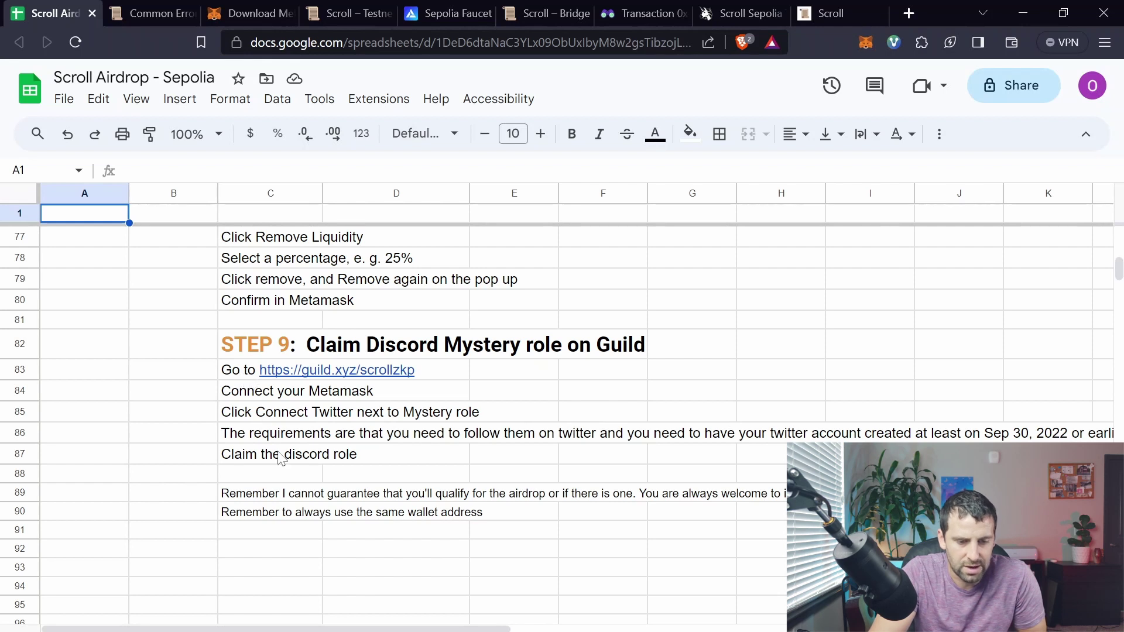
pyautogui.moveTo(267, 371)
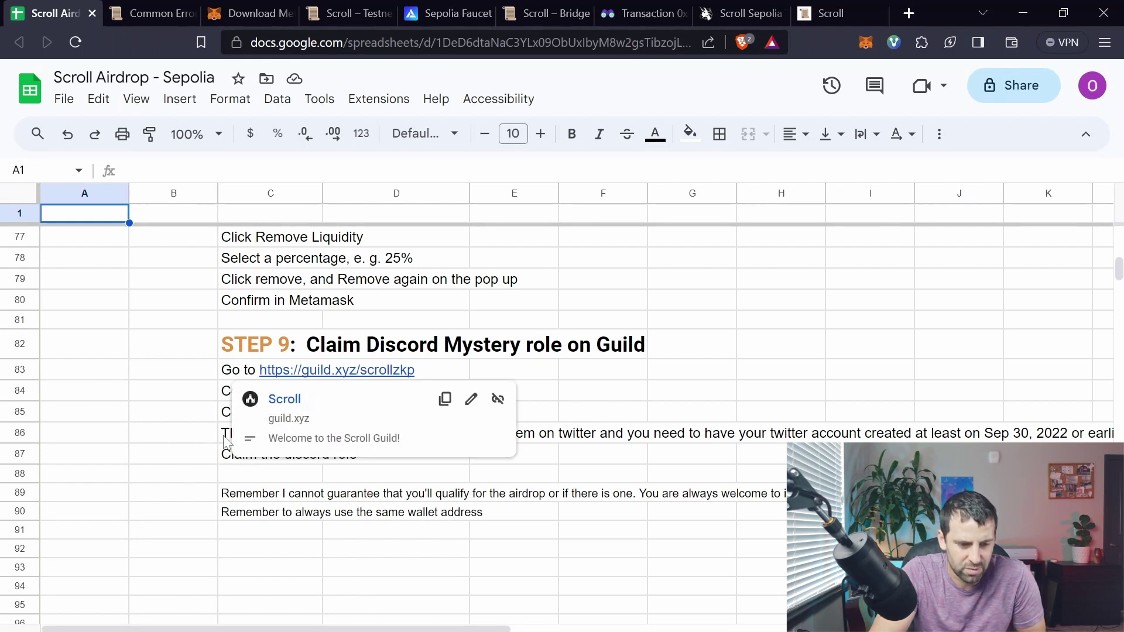
pyautogui.click(216, 439)
pyautogui.click(226, 439)
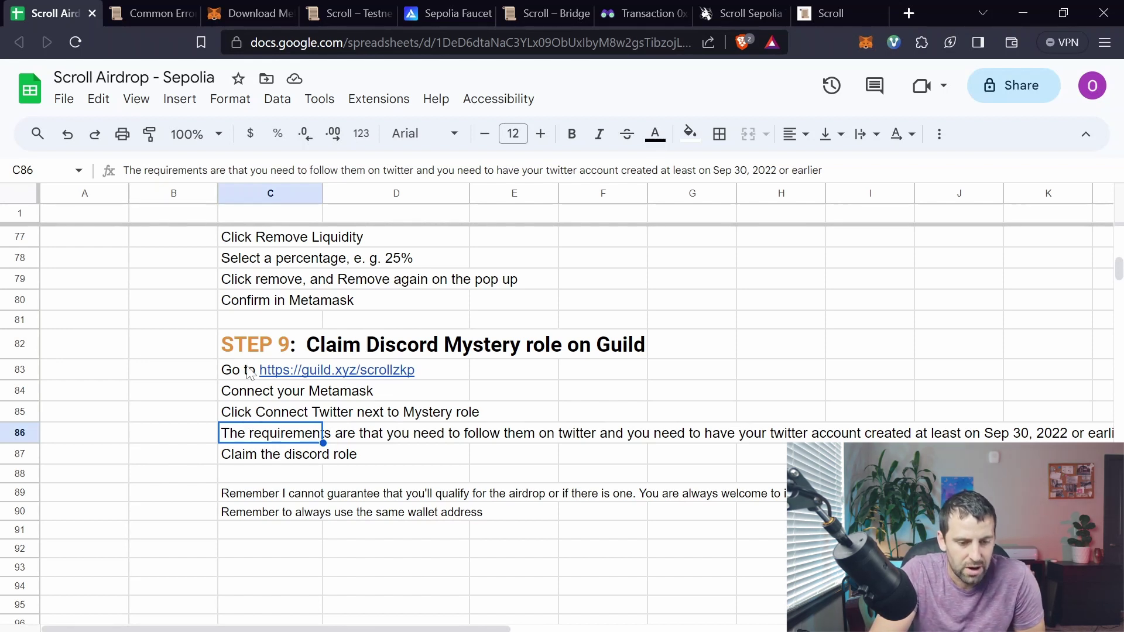
# Step: Switch to guild.xyz/scrollzkp and browse the Scroll OG role requirements
pyautogui.click(828, 12)
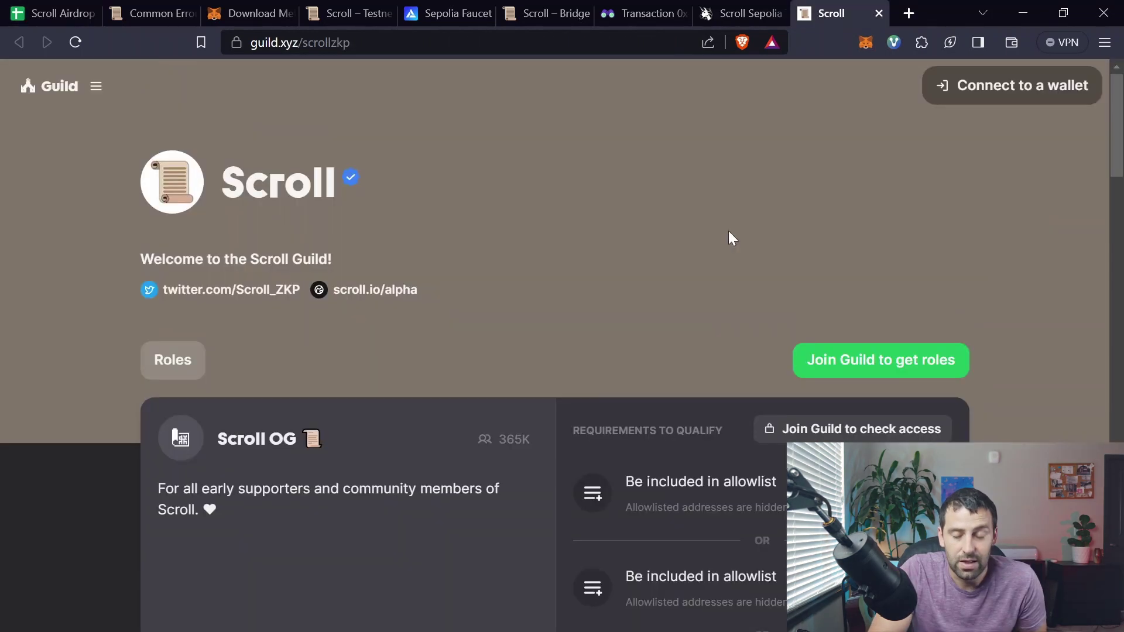
pyautogui.scroll(-5, 736, 246)
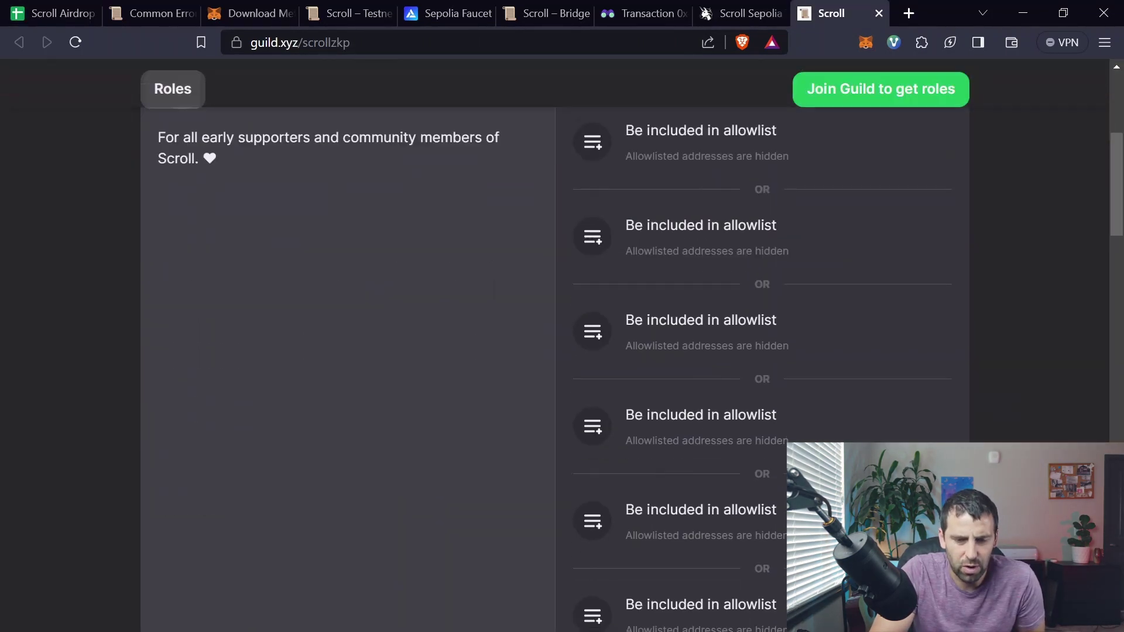
pyautogui.scroll(3, 740, 283)
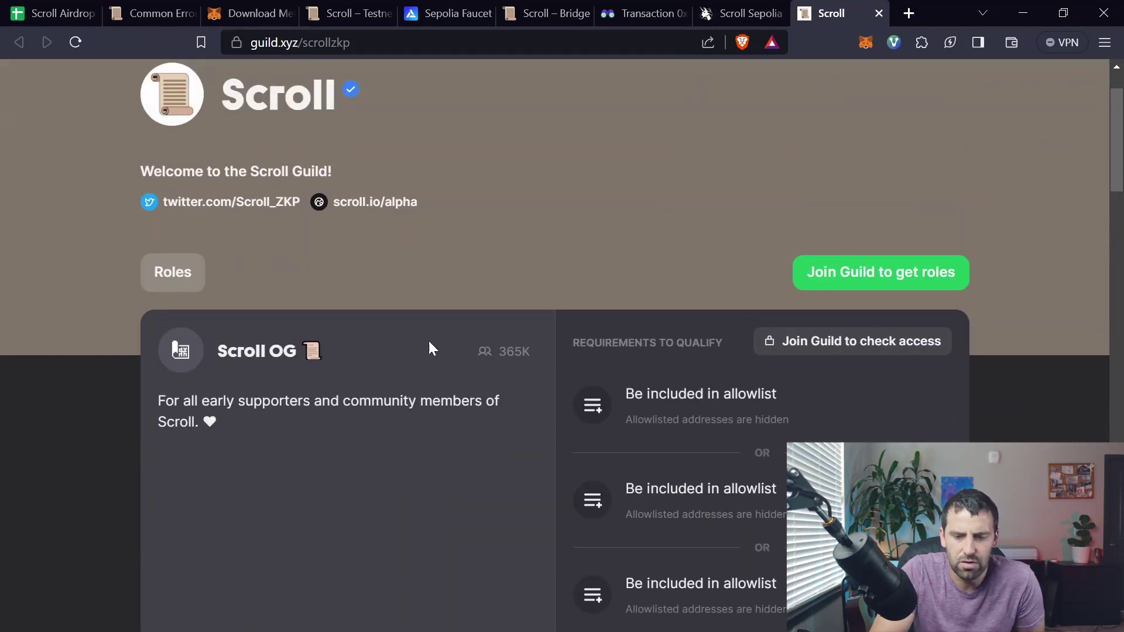
pyautogui.scroll(2, 715, 206)
pyautogui.scroll(-5, 718, 229)
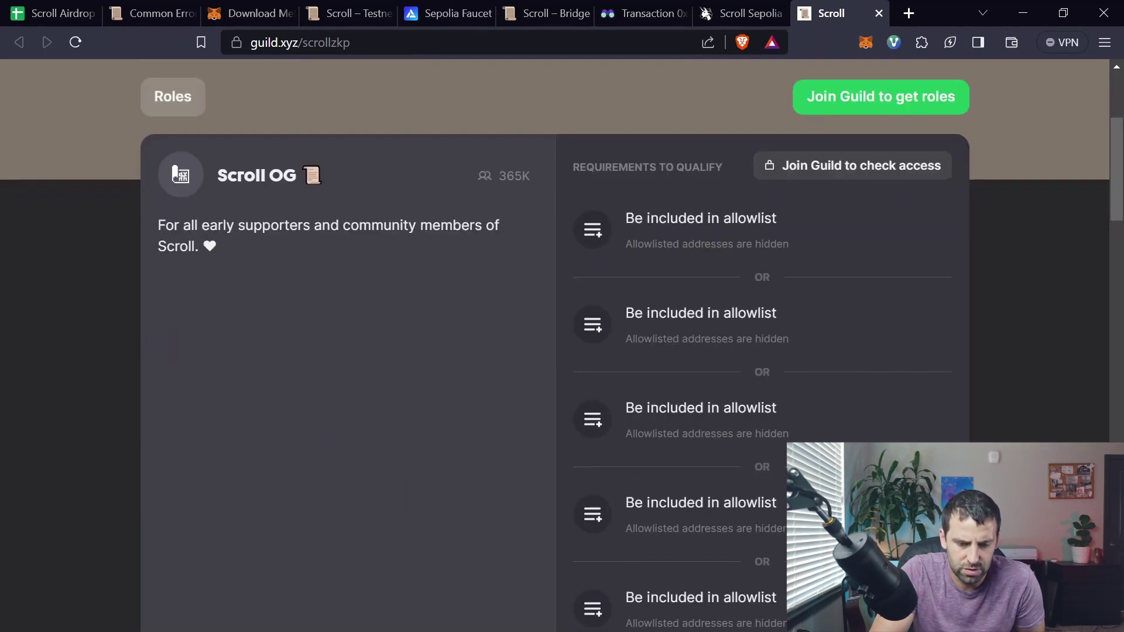
pyautogui.scroll(-3, 731, 276)
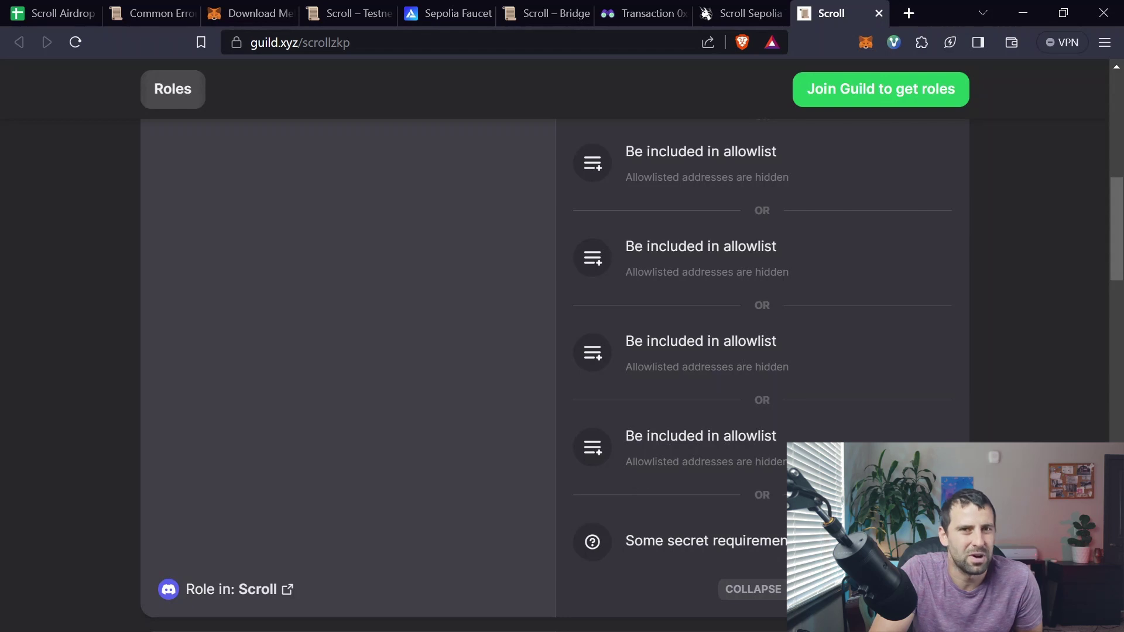
pyautogui.scroll(3, 839, 282)
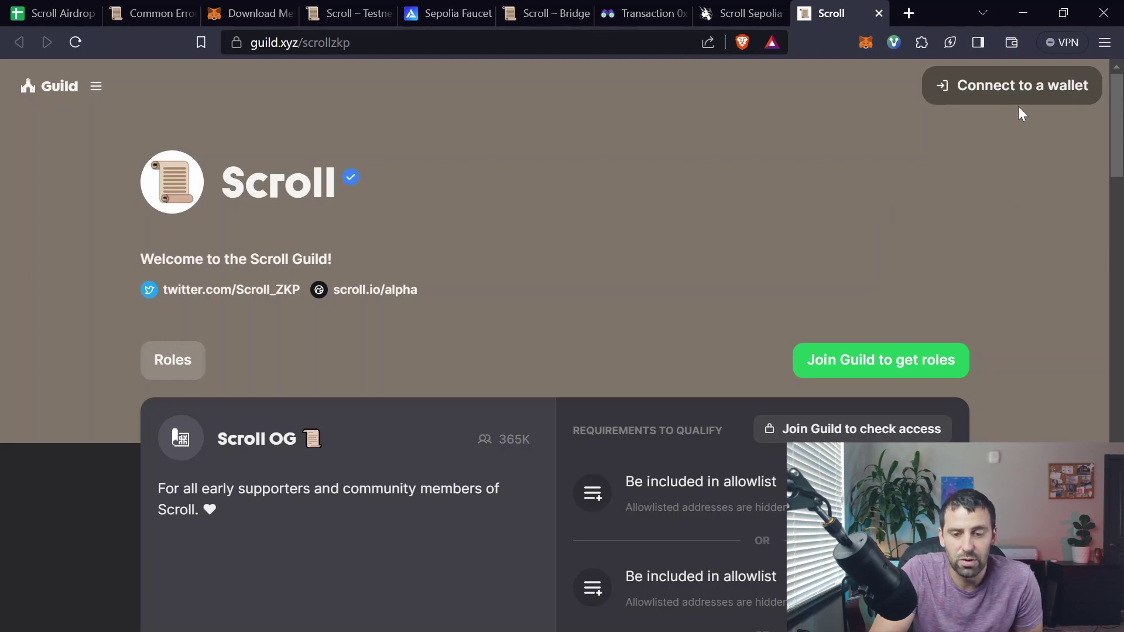
# Step: Connect the MetaMask wallet to Guild.xyz, then link and authorize Discord to join
pyautogui.click(999, 93)
pyautogui.click(527, 254)
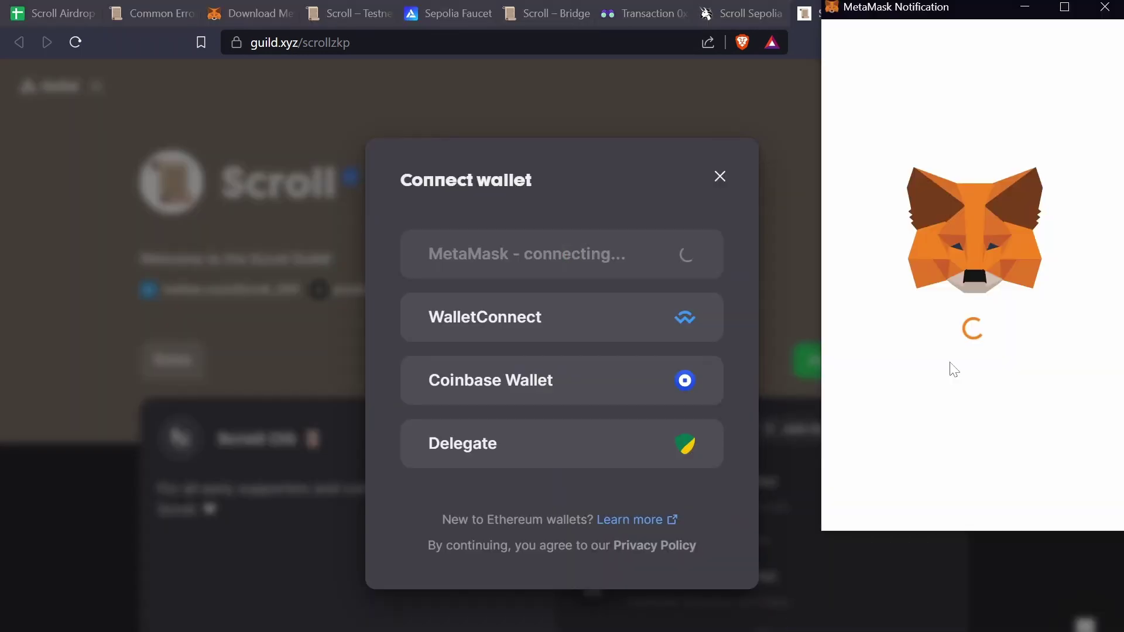
pyautogui.click(1105, 507)
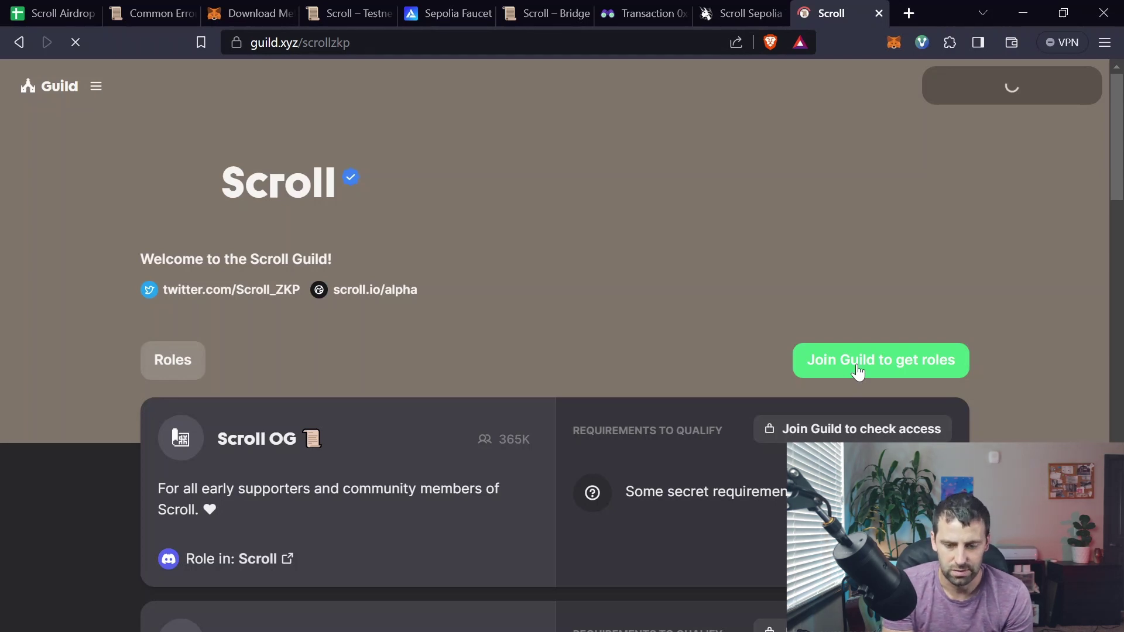
pyautogui.click(857, 372)
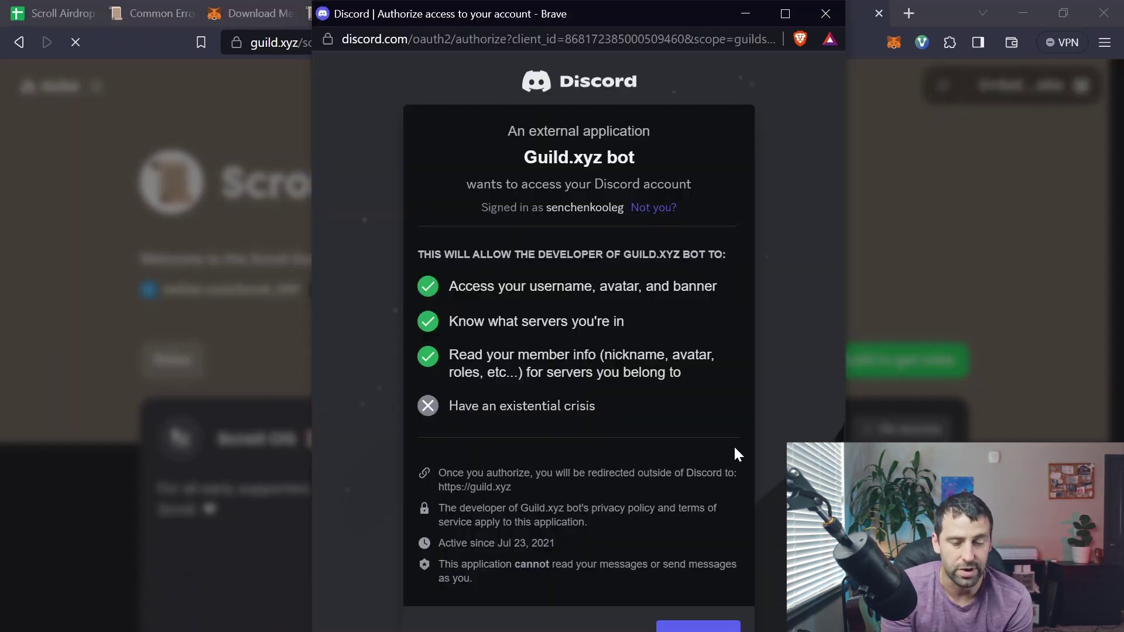
pyautogui.click(698, 625)
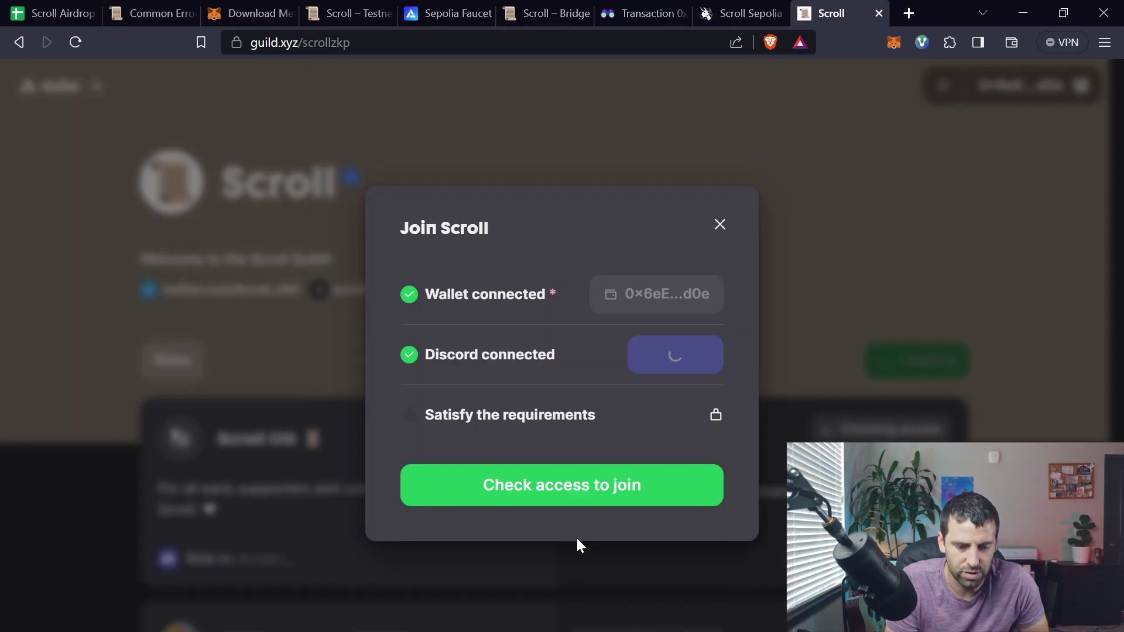
# Step: Check access to join the Scroll Guild, then scroll back up to the Discord card
pyautogui.click(576, 542)
pyautogui.scroll(-7, 868, 299)
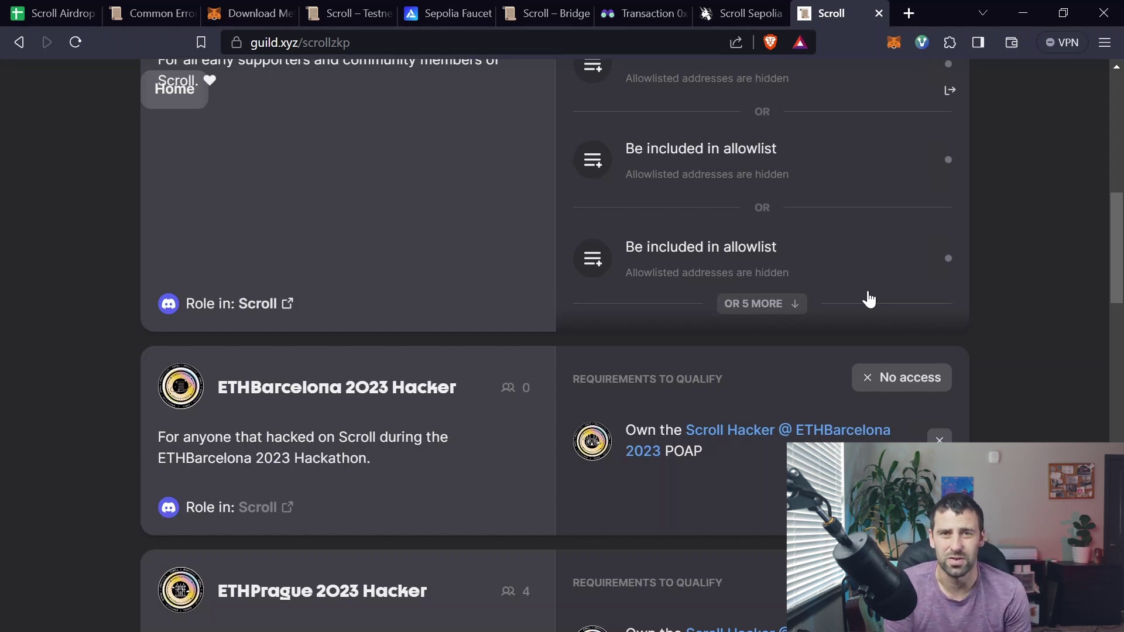
pyautogui.scroll(7, 820, 322)
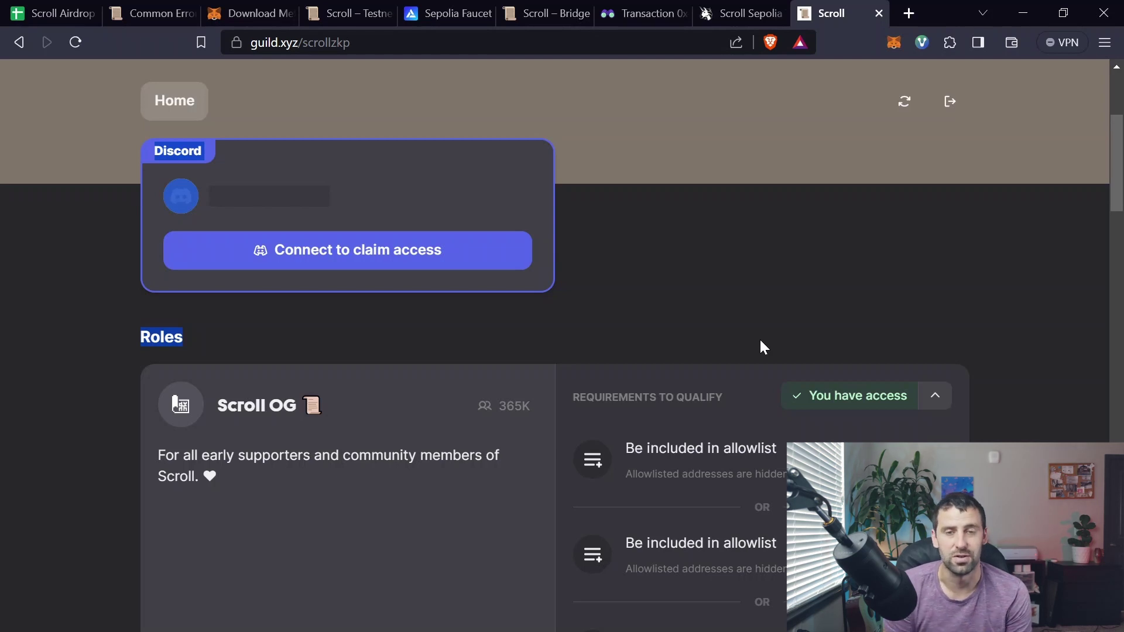
pyautogui.scroll(2, 744, 485)
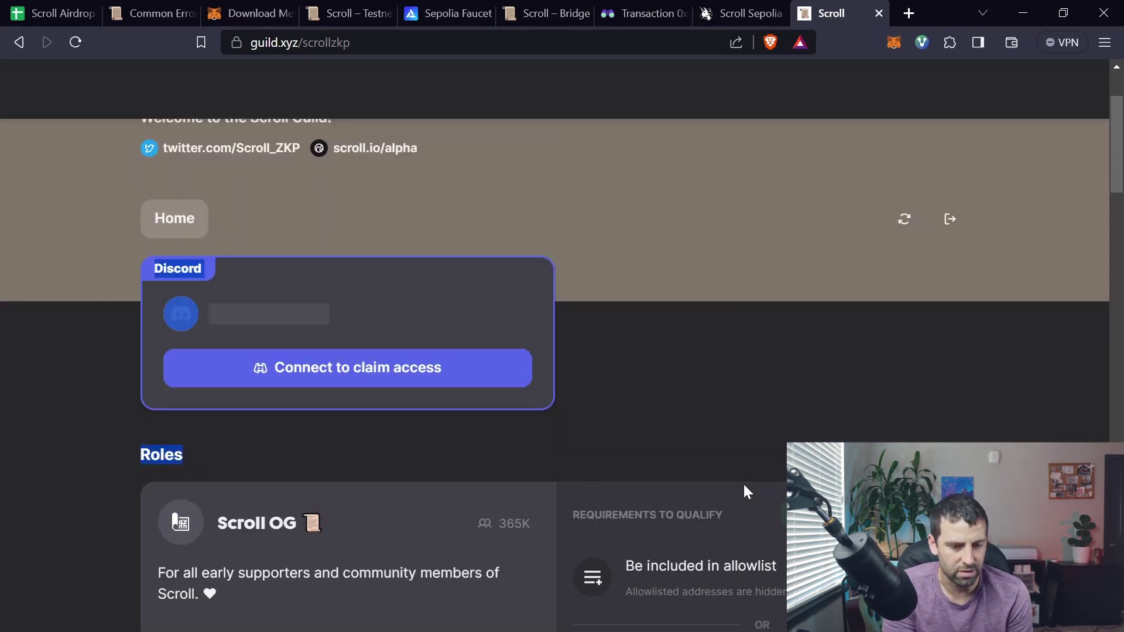